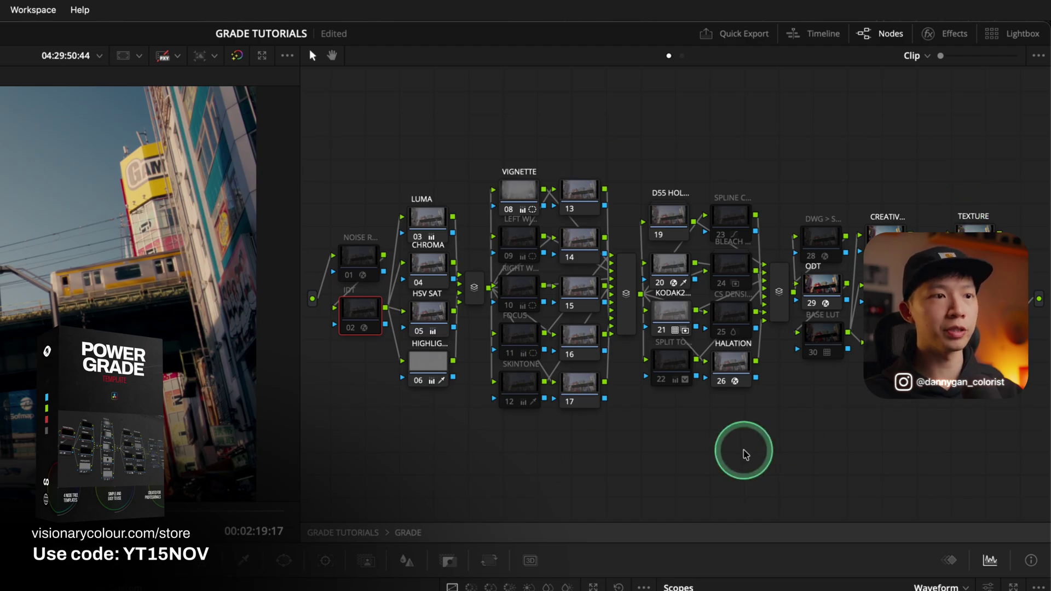
- Return to the top-level node tree and enlarge it in the node graph
{"action": "left_click", "coordinate": [328, 532]}
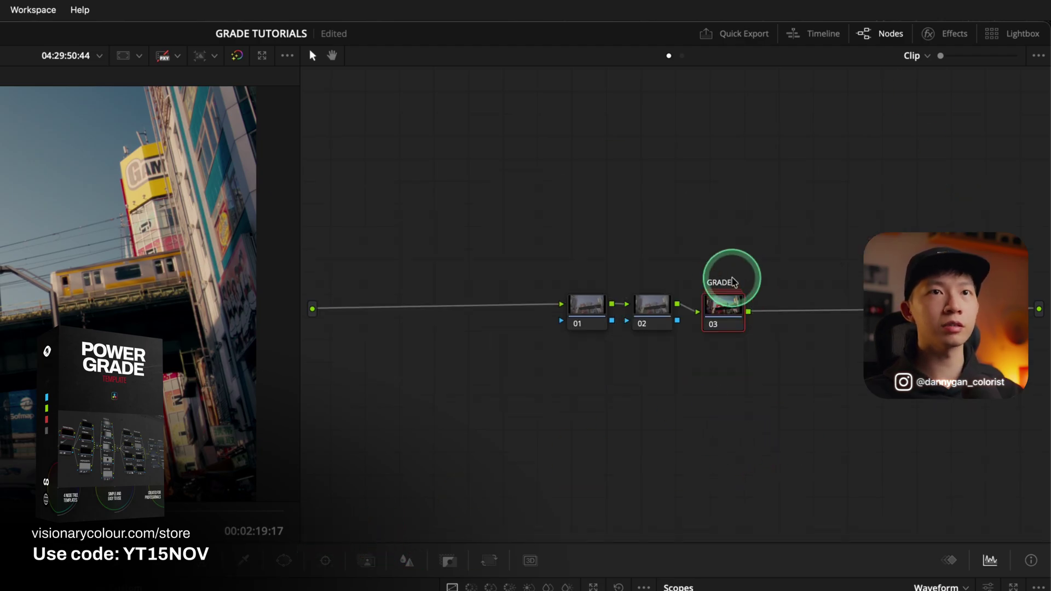
{"action": "left_click_drag", "start_coordinate": [940, 55], "coordinate": [1016, 56]}
{"action": "left_click_drag", "start_coordinate": [936, 233], "coordinate": [385, 419]}
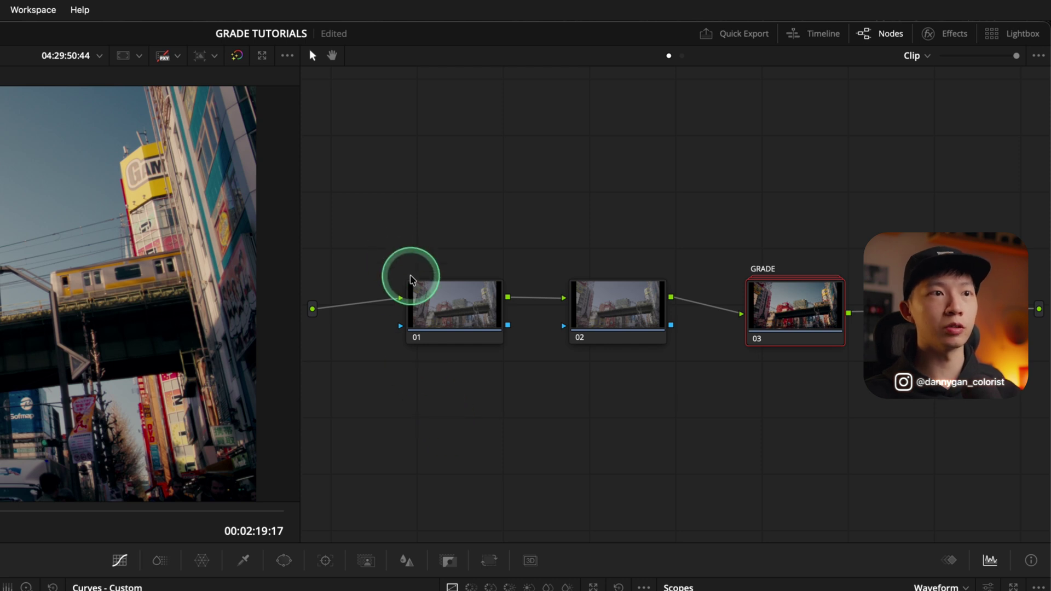
- Select nodes 01, 02 and the GRADE node 03 in turn to inspect them
{"action": "left_click_drag", "start_coordinate": [393, 258], "coordinate": [521, 371]}
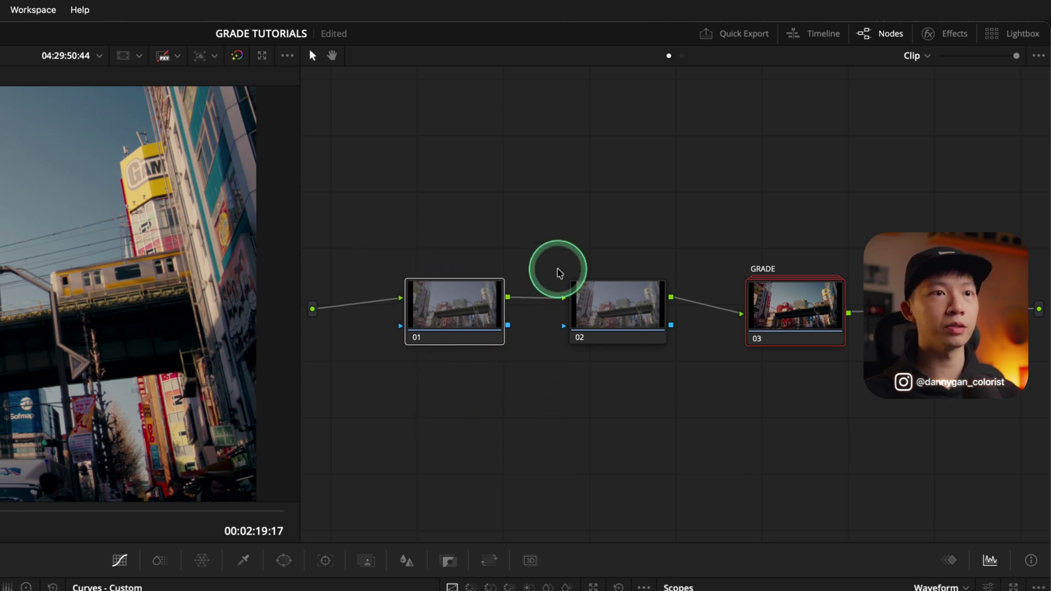
{"action": "left_click_drag", "start_coordinate": [557, 266], "coordinate": [720, 364]}
{"action": "left_click_drag", "start_coordinate": [736, 244], "coordinate": [815, 283]}
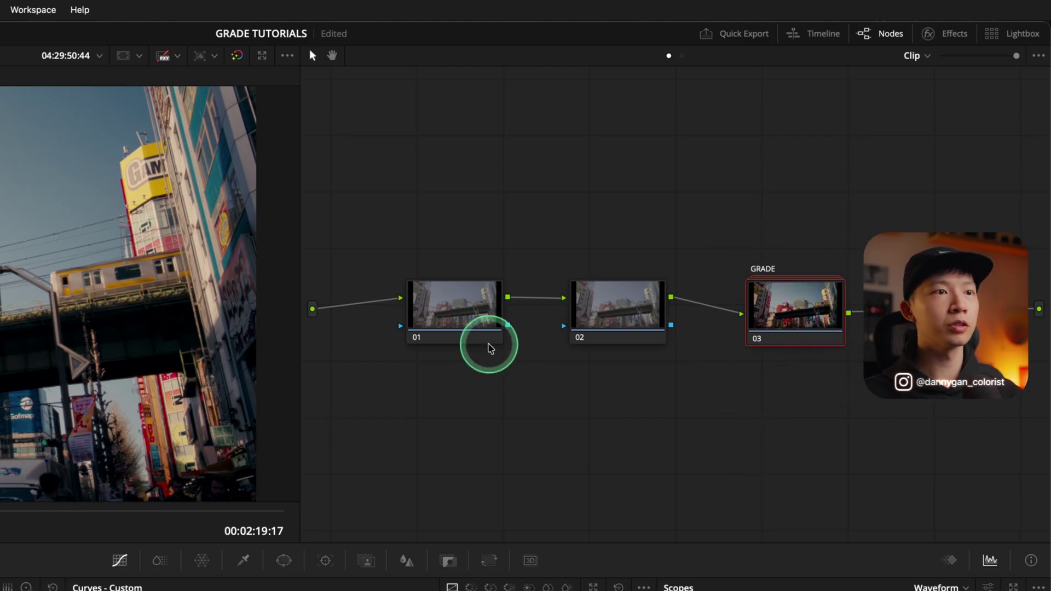
{"action": "left_click", "coordinate": [629, 312]}
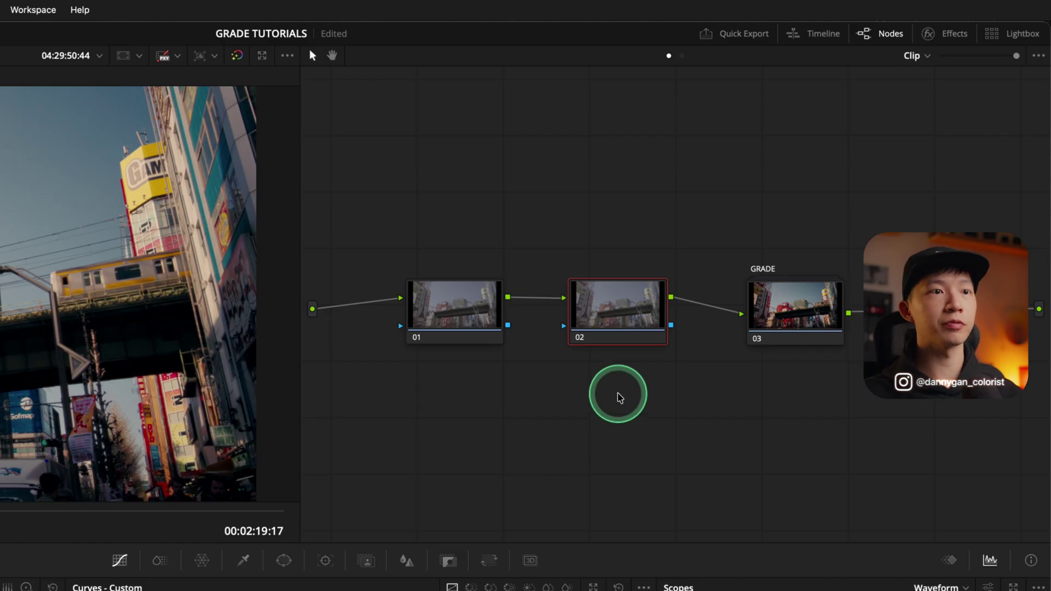
{"action": "left_click", "coordinate": [453, 307]}
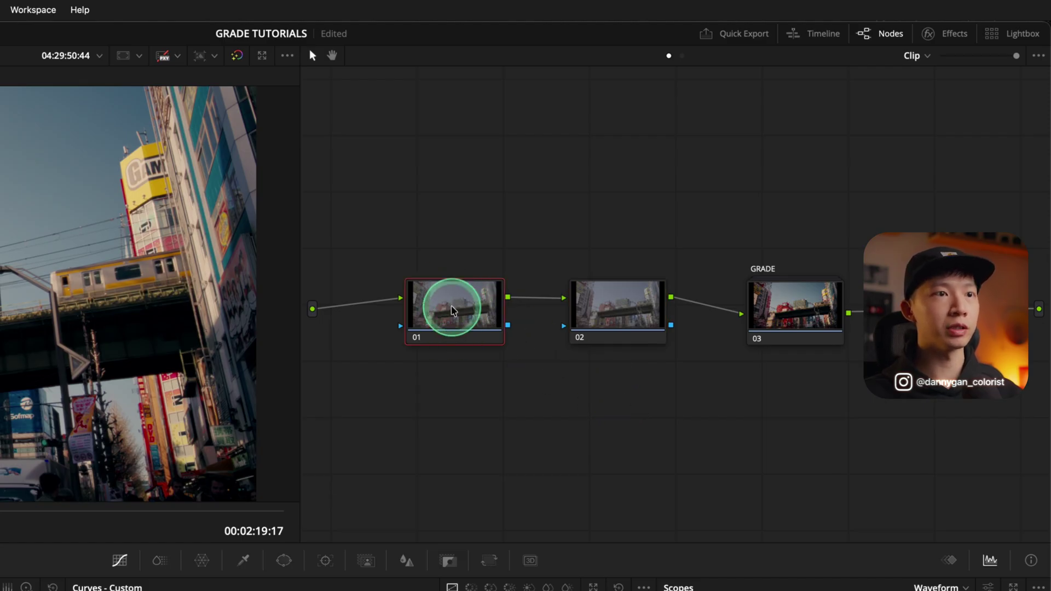
- Show the Add Node submenu from node 01's context menu
{"action": "right_click", "coordinate": [454, 308]}
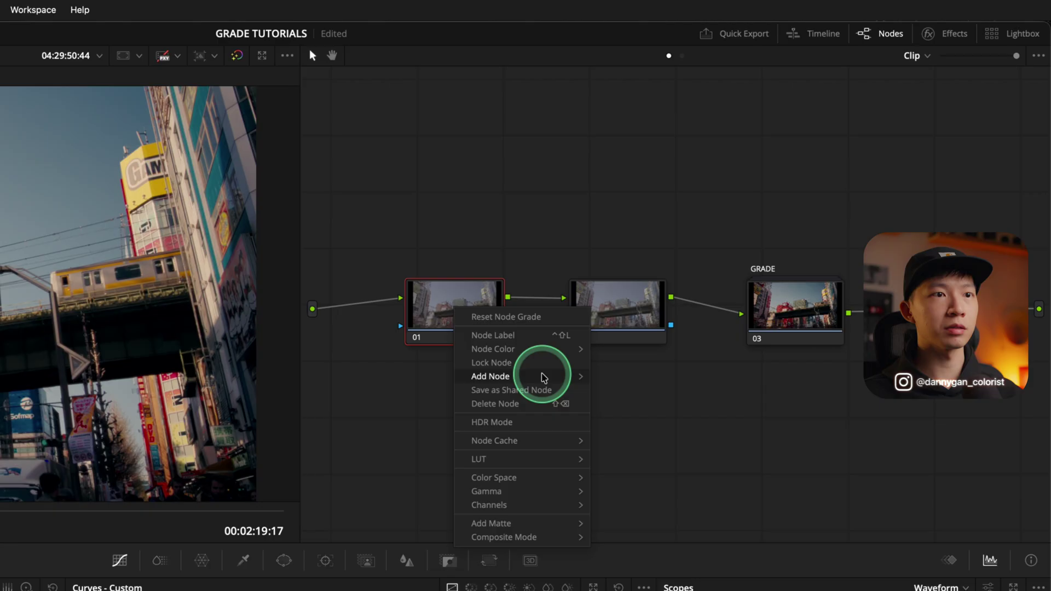
{"action": "mouse_move", "coordinate": [540, 376]}
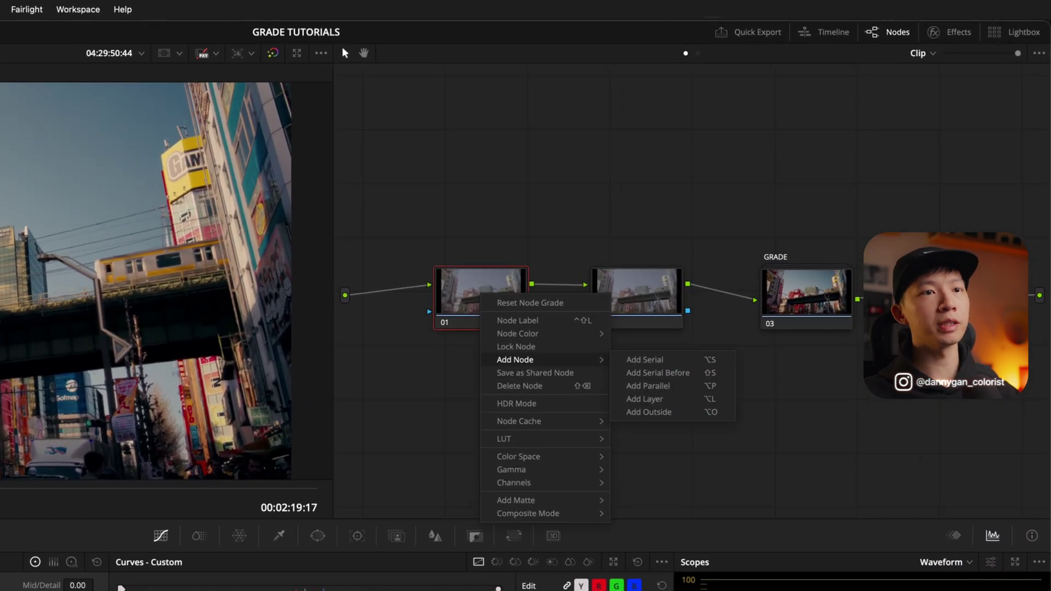
- Try selecting nodes 01 and 02 together, then select node 01 alone
{"action": "left_click_drag", "start_coordinate": [412, 201], "coordinate": [697, 358]}
{"action": "left_click", "coordinate": [564, 379]}
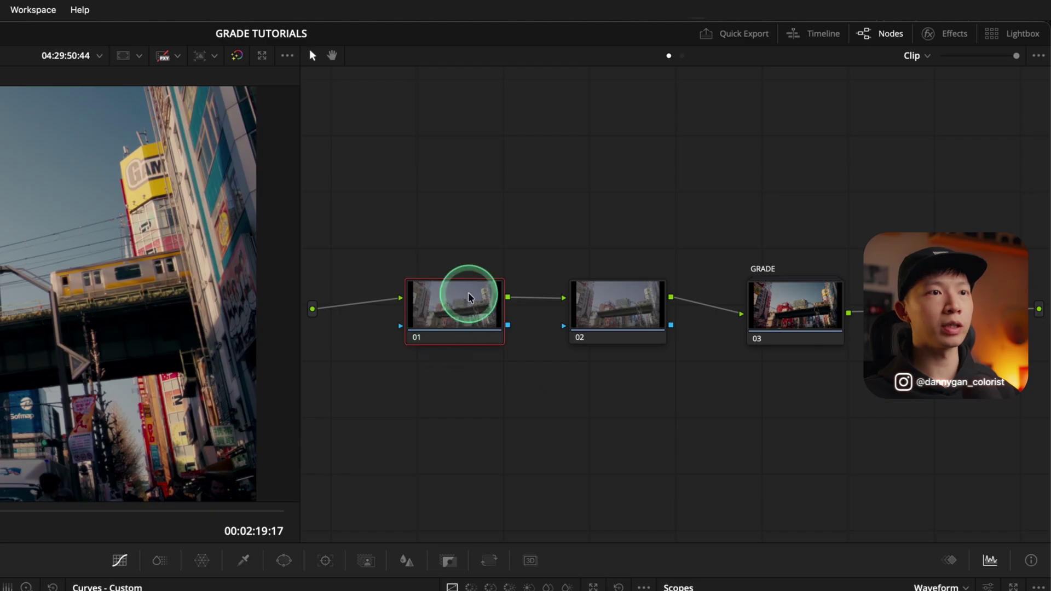
{"action": "left_click", "coordinate": [629, 305]}
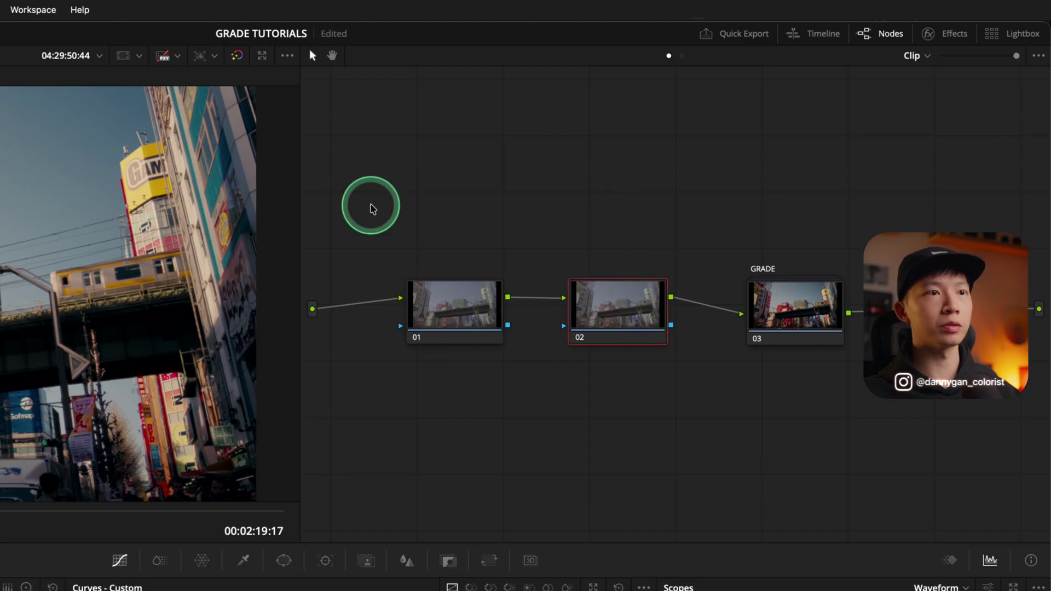
{"action": "left_click_drag", "start_coordinate": [361, 208], "coordinate": [699, 421]}
{"action": "left_click", "coordinate": [557, 399]}
{"action": "left_click", "coordinate": [445, 301]}
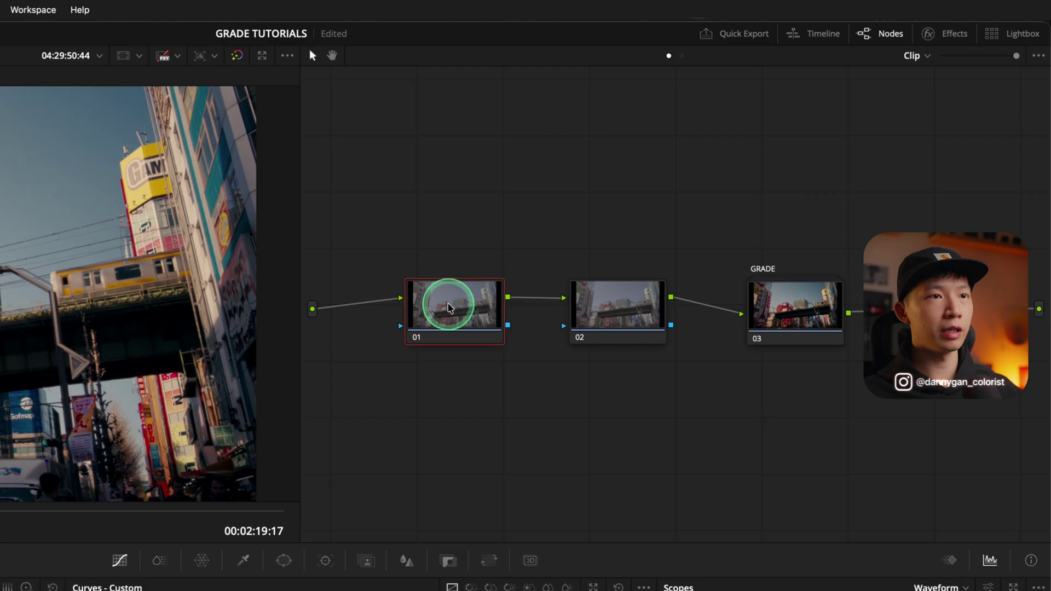
- Add a parallel node alongside node 01, shift node 04 right, and place the mixer
{"action": "right_click", "coordinate": [470, 308]}
{"action": "left_click", "coordinate": [601, 377]}
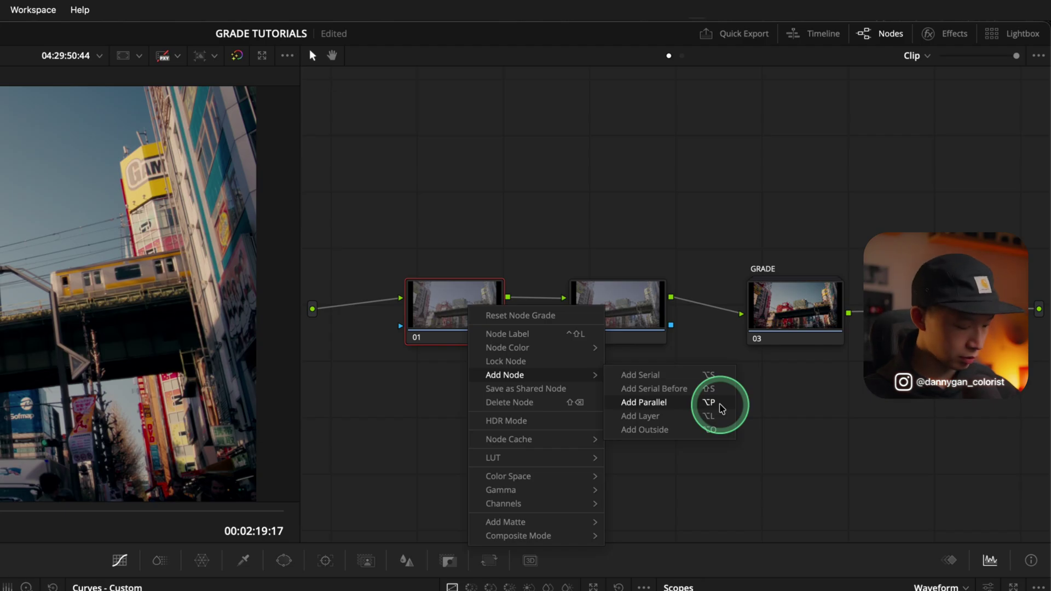
{"action": "left_click", "coordinate": [721, 408]}
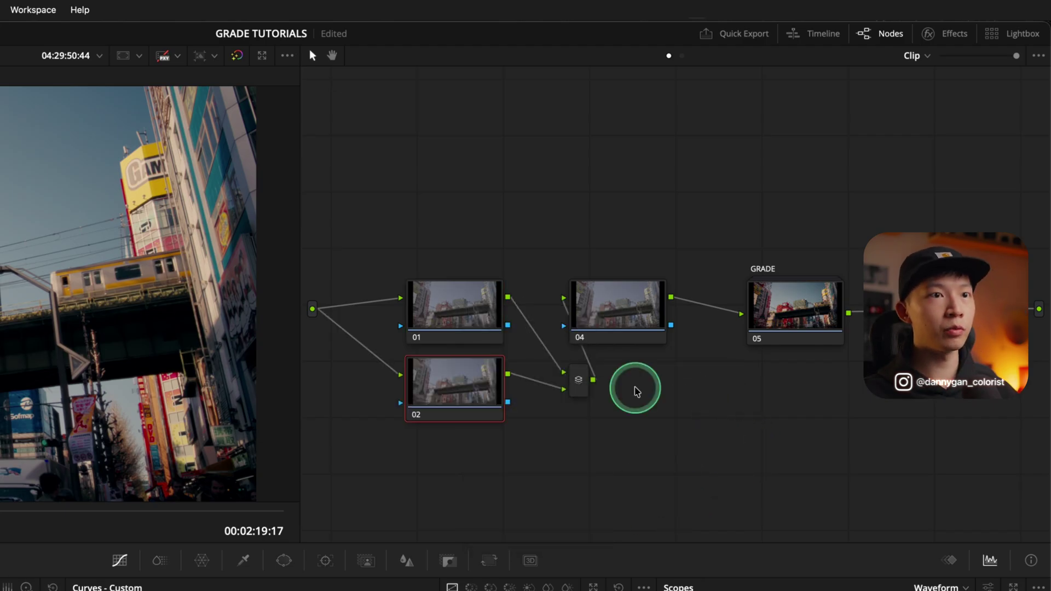
{"action": "left_click", "coordinate": [641, 327]}
{"action": "left_click_drag", "start_coordinate": [640, 327], "coordinate": [656, 326]}
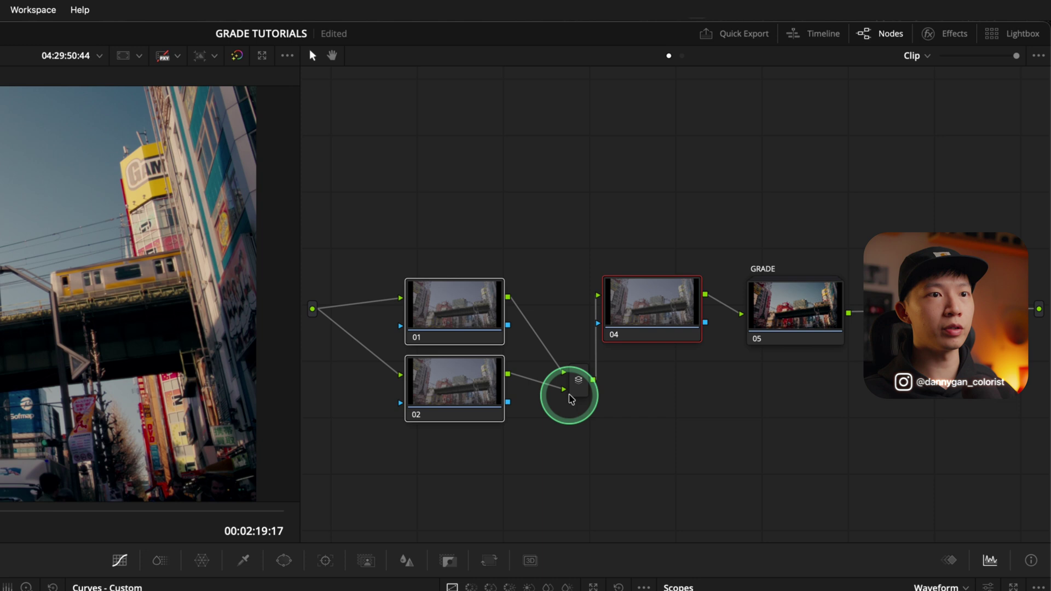
{"action": "left_click_drag", "start_coordinate": [569, 392], "coordinate": [567, 344]}
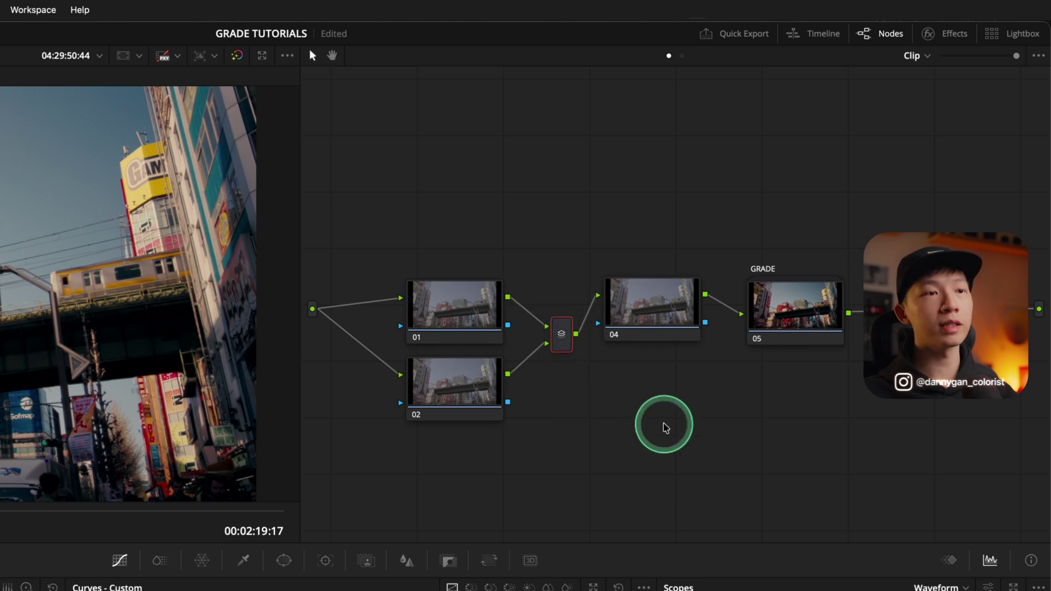
- Delete the parallel node and mixer
{"action": "left_click_drag", "start_coordinate": [462, 228], "coordinate": [481, 518]}
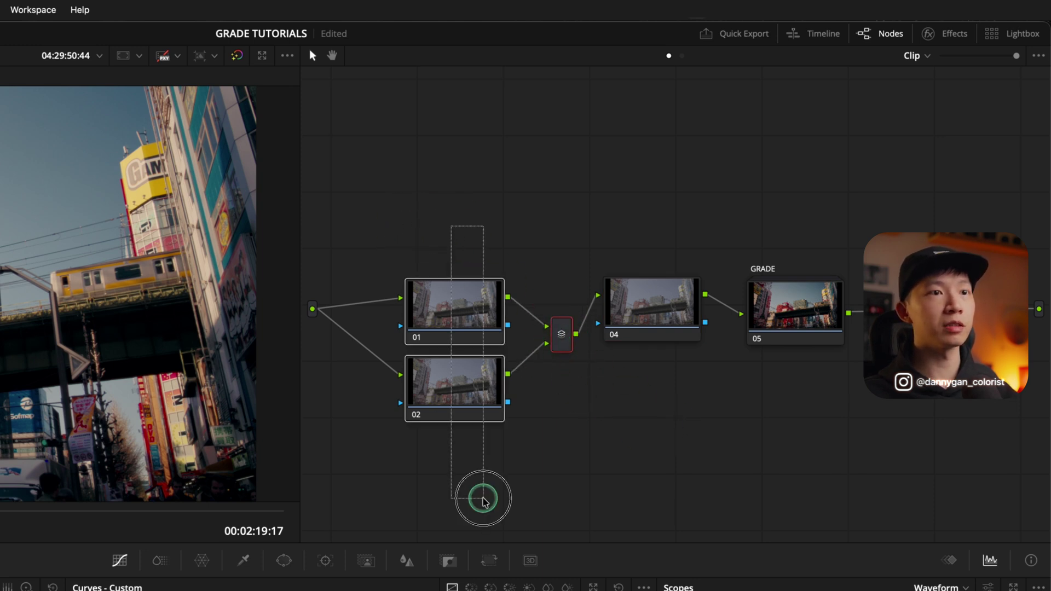
{"action": "left_click_drag", "start_coordinate": [427, 254], "coordinate": [667, 350]}
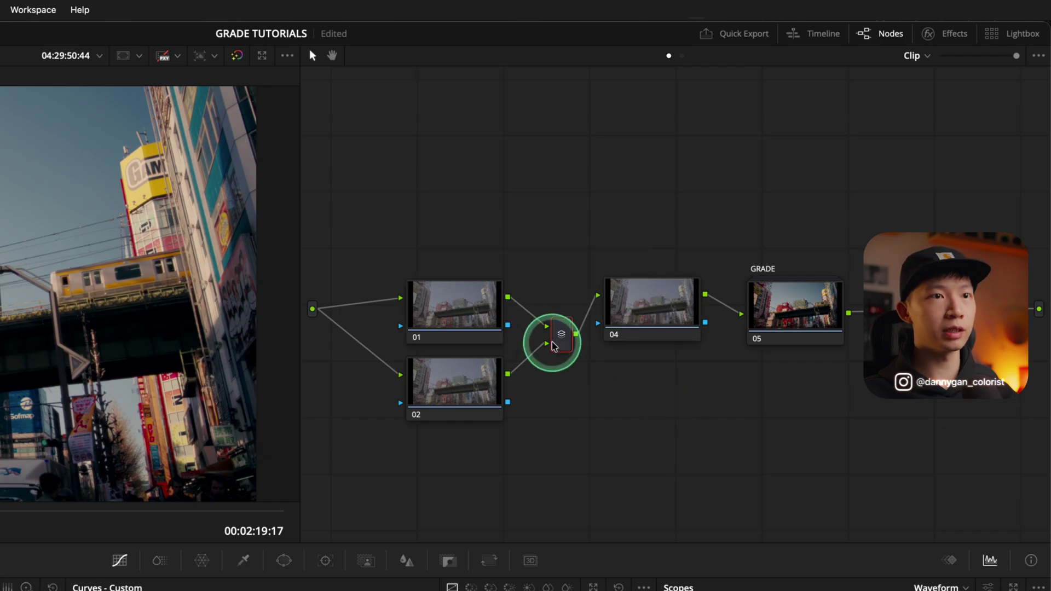
{"action": "key", "text": "Delete"}
- Delete the leftover mixer and reconnect node 01 through node 03 to GRADE
{"action": "left_click", "coordinate": [434, 394]}
{"action": "key", "text": "Delete"}
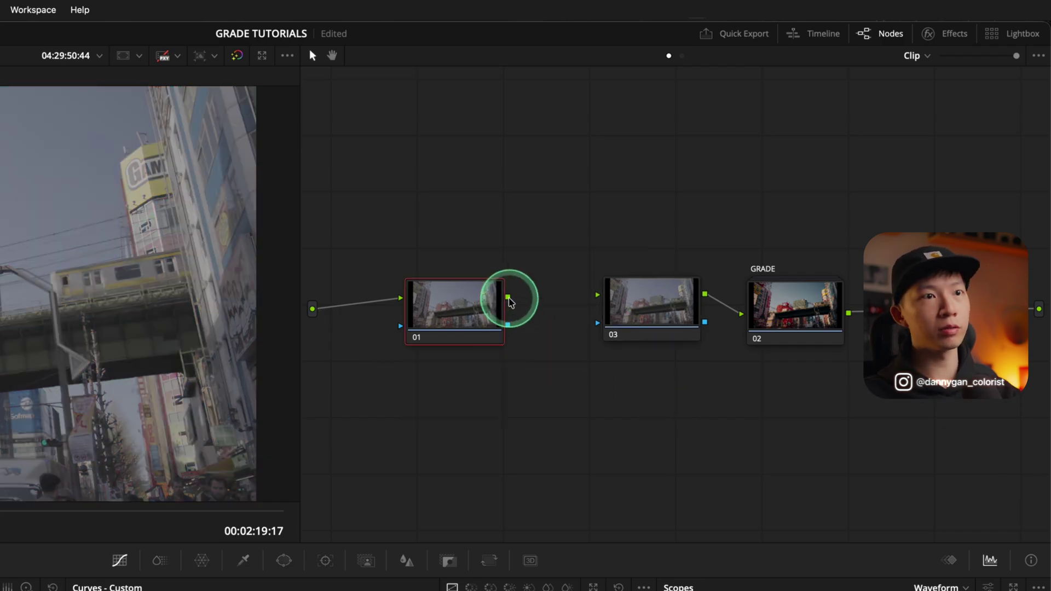
{"action": "left_click_drag", "start_coordinate": [509, 298], "coordinate": [634, 298]}
{"action": "left_click_drag", "start_coordinate": [646, 334], "coordinate": [614, 333]}
- Label node 01 CONTRAST
{"action": "left_click", "coordinate": [465, 313]}
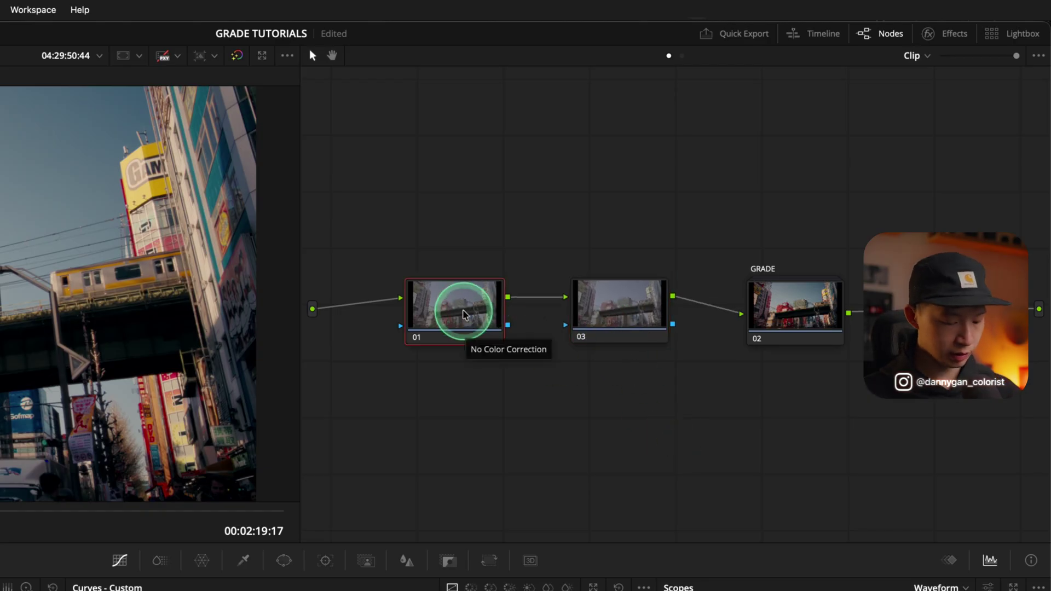
{"action": "double_click", "coordinate": [464, 313]}
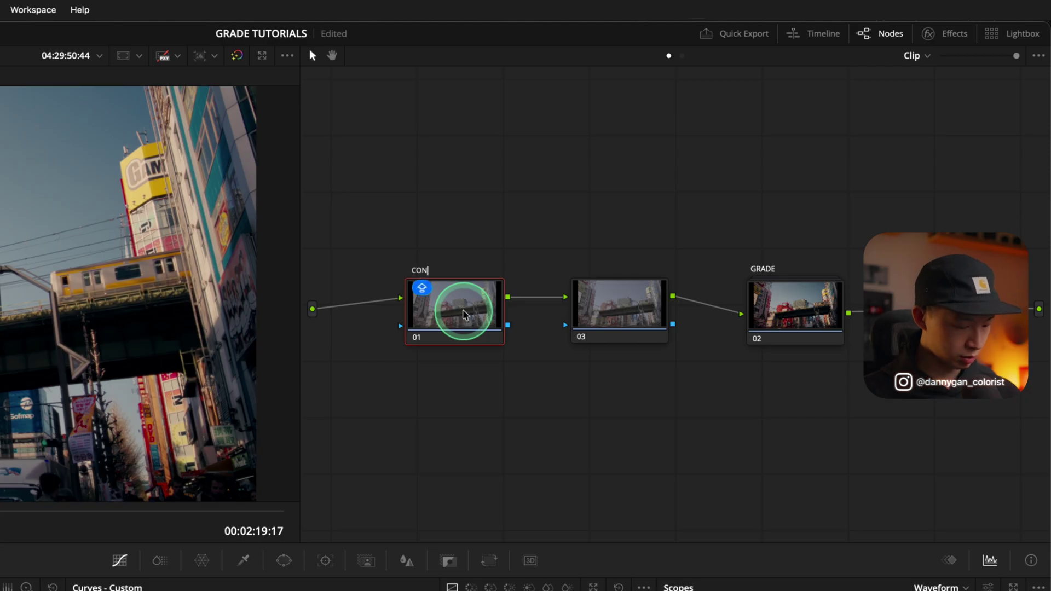
{"action": "left_click", "coordinate": [622, 317]}
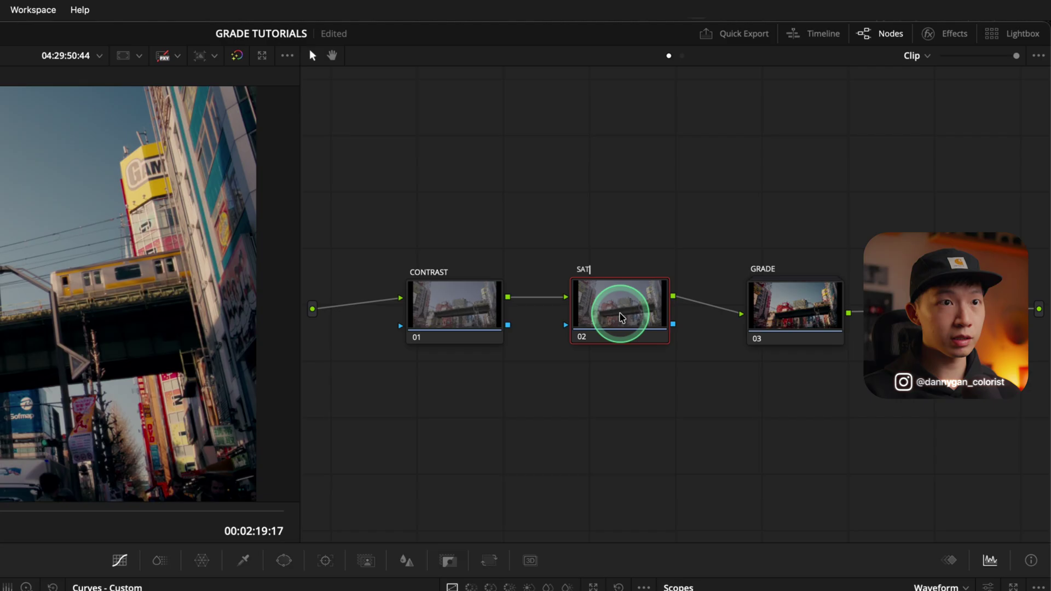
- Move GRADE right, nudge SAT toward CONTRAST, and add a serial node after SAT with Alt+S
{"action": "left_click_drag", "start_coordinate": [793, 305], "coordinate": [907, 305]}
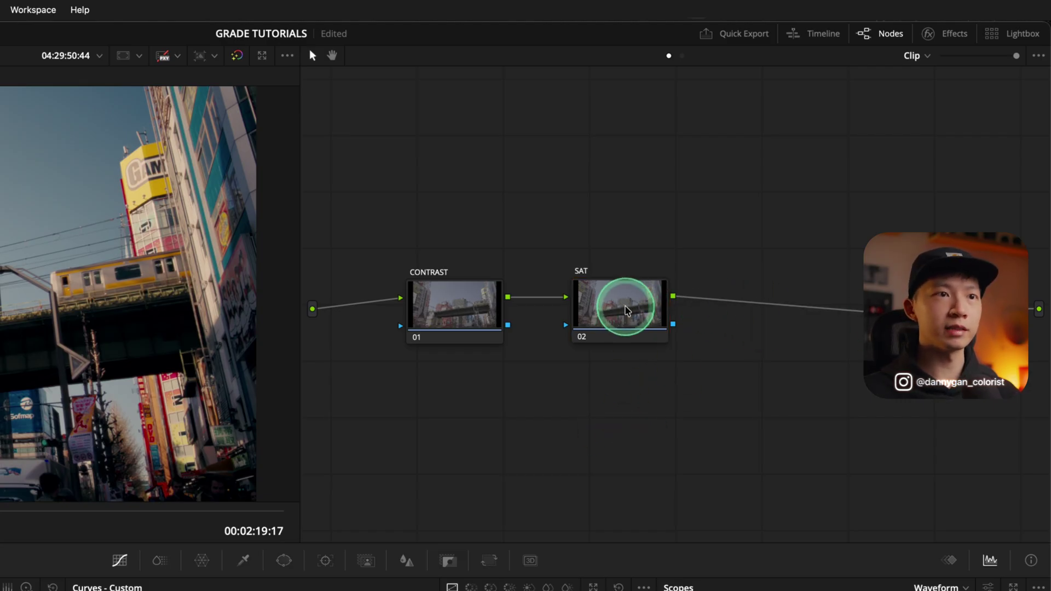
{"action": "left_click_drag", "start_coordinate": [622, 305], "coordinate": [602, 313]}
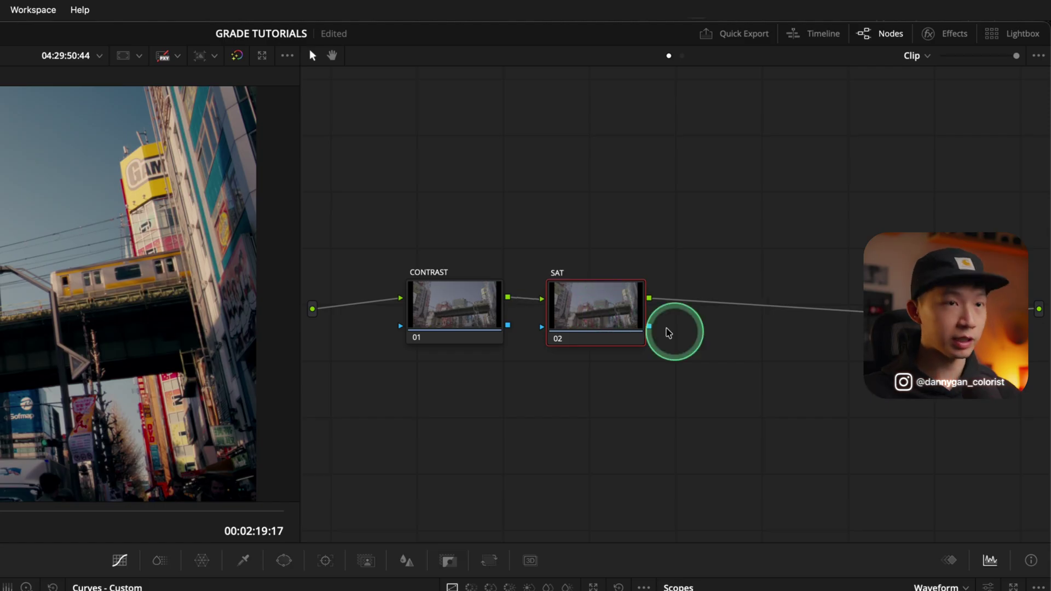
{"action": "key", "text": "alt+s"}
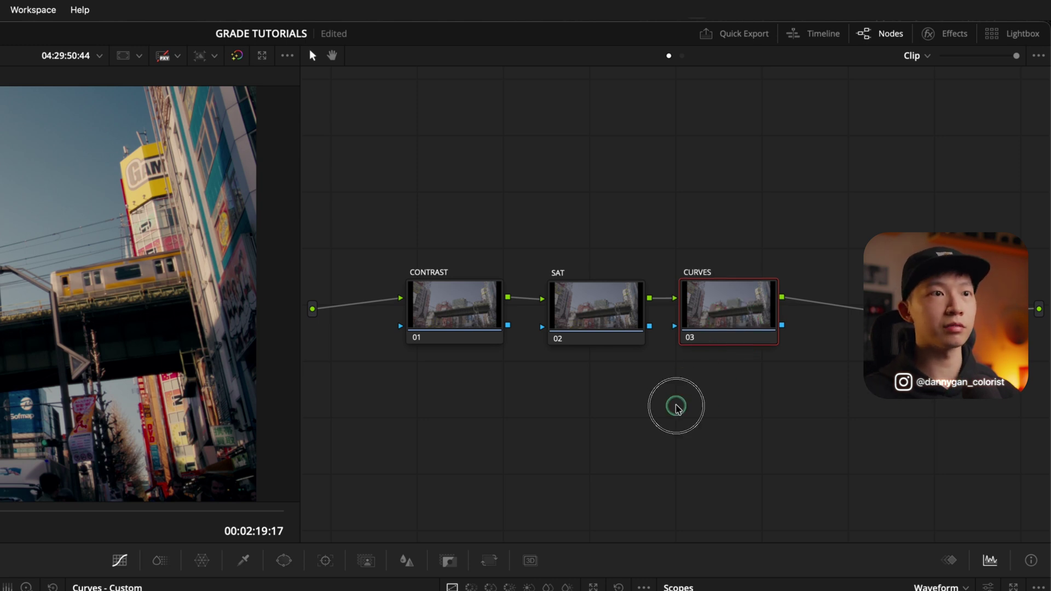
{"action": "left_click_drag", "start_coordinate": [336, 227], "coordinate": [809, 392]}
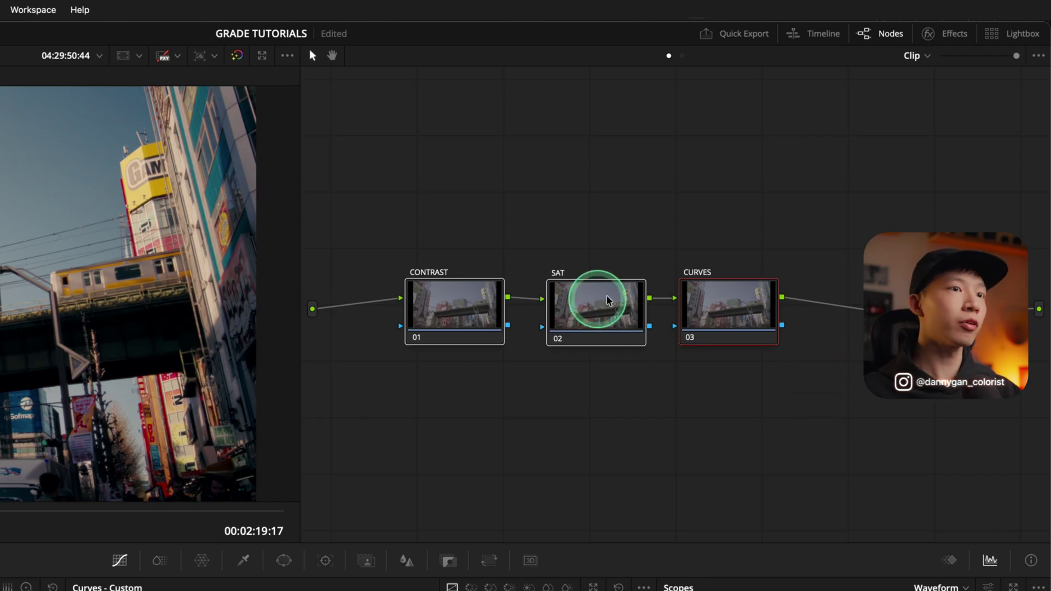
{"action": "left_click", "coordinate": [601, 406]}
{"action": "left_click", "coordinate": [473, 307]}
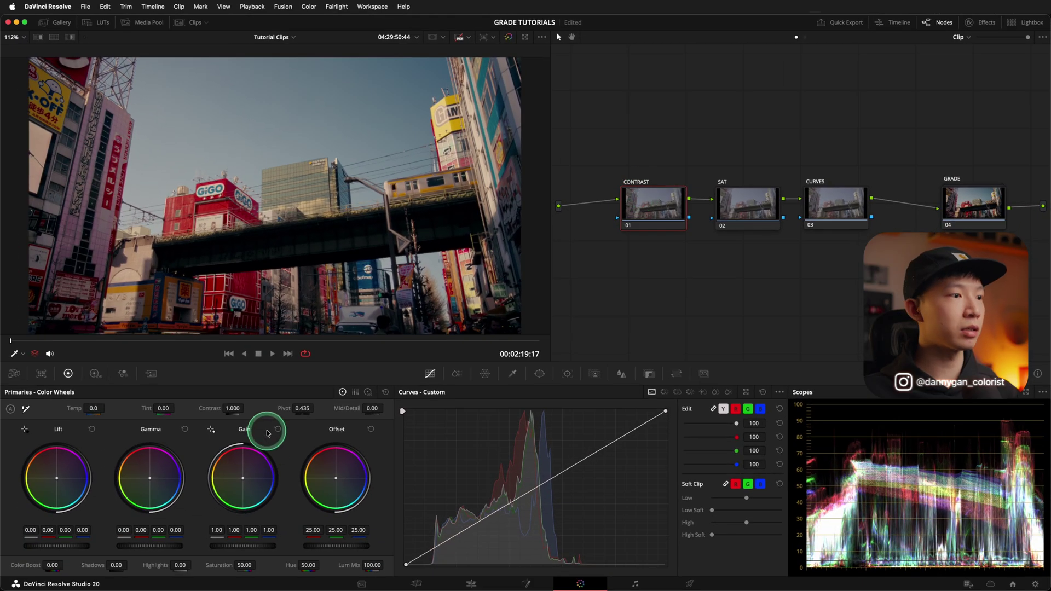
{"action": "left_click_drag", "start_coordinate": [230, 407], "coordinate": [290, 411]}
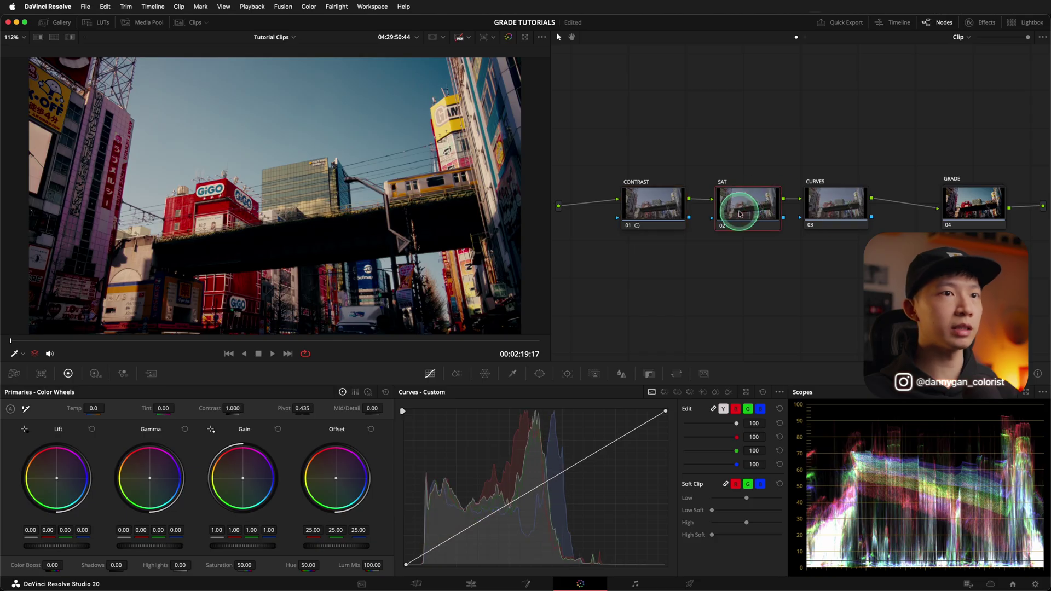
{"action": "mouse_move", "coordinate": [244, 565]}
{"action": "left_mouse_down"}
{"action": "mouse_move", "coordinate": [254, 566]}
{"action": "mouse_move", "coordinate": [245, 565]}
{"action": "left_mouse_up"}
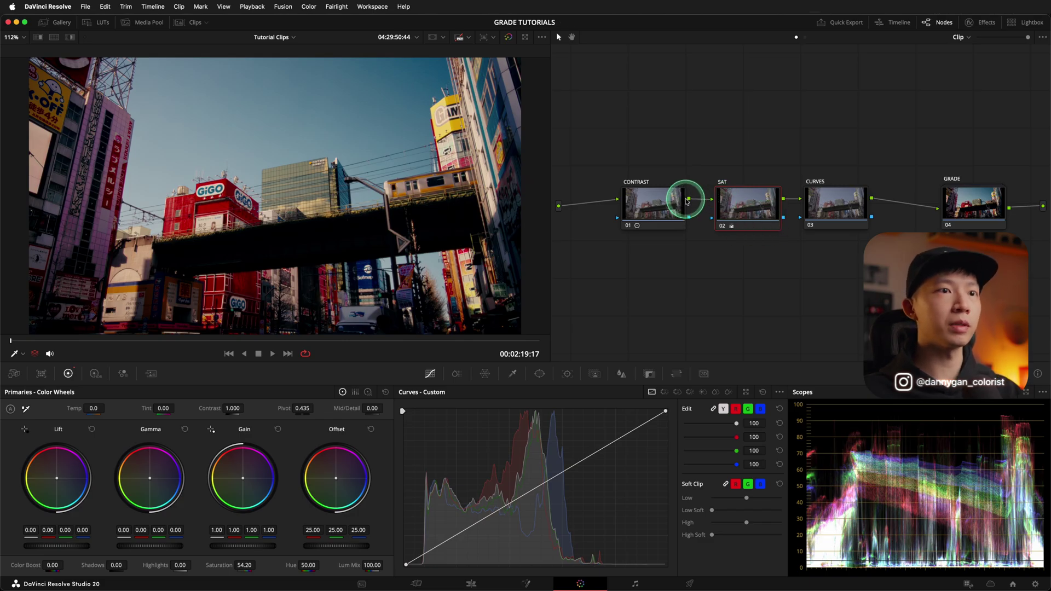
{"action": "left_click", "coordinate": [835, 208]}
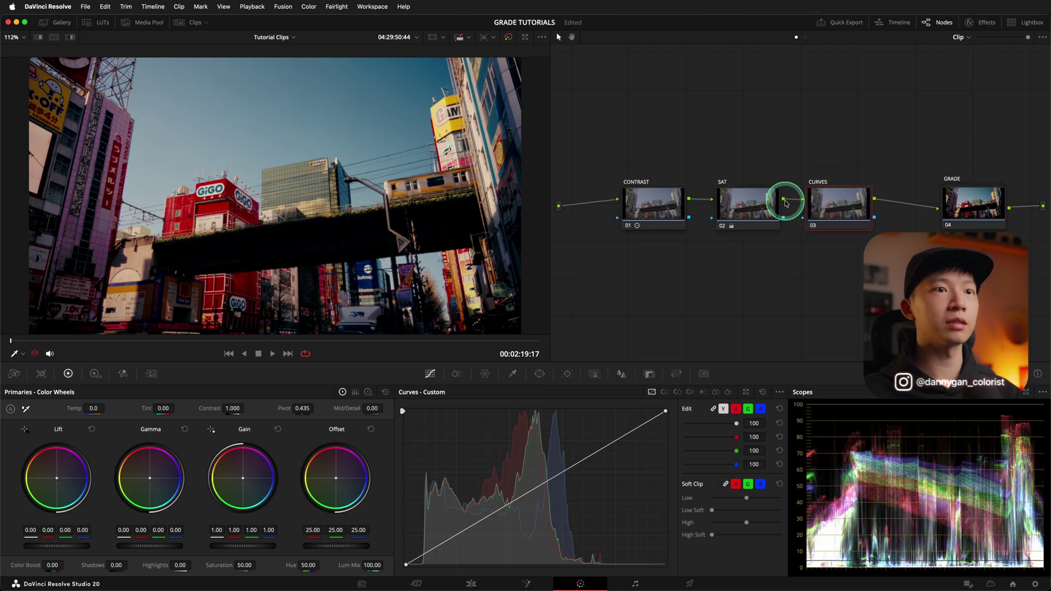
{"action": "left_click_drag", "start_coordinate": [621, 151], "coordinate": [885, 261]}
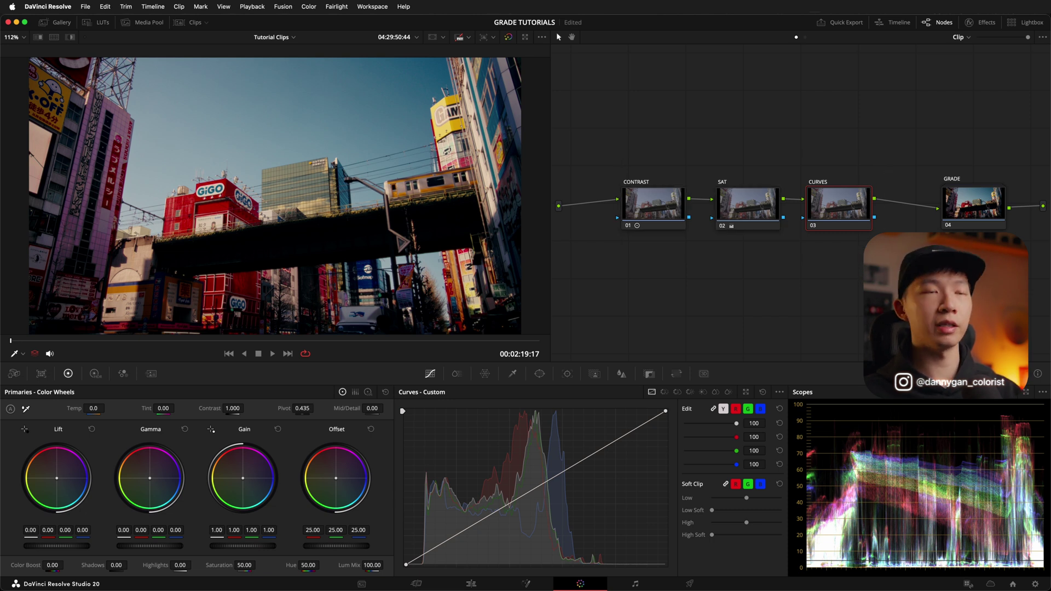
- Stack CONTRAST at the bottom, SAT above it, CURVES on top, then select CONTRAST
{"action": "left_click", "coordinate": [630, 229]}
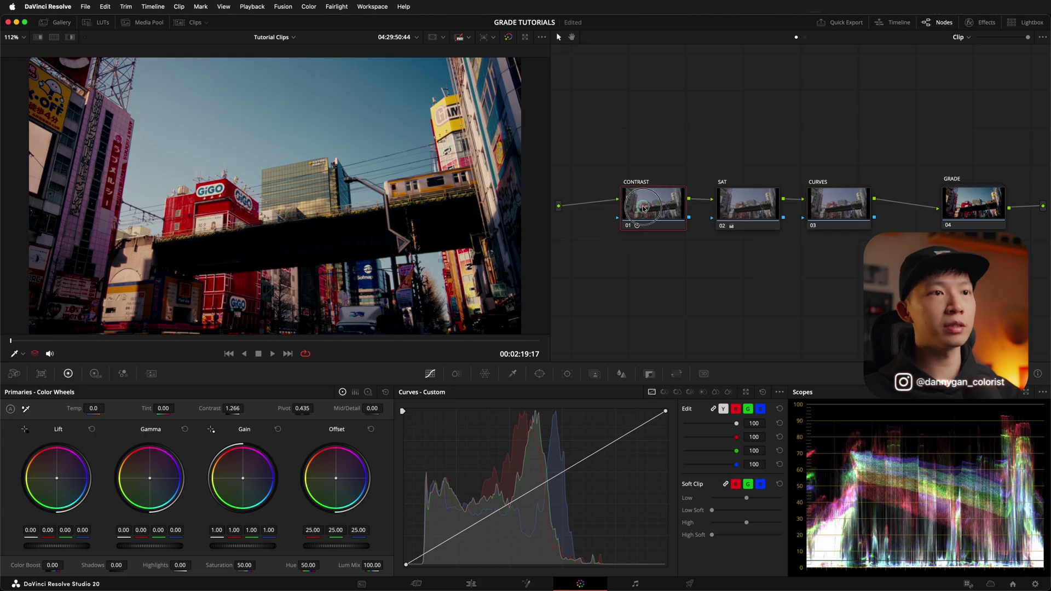
{"action": "left_click_drag", "start_coordinate": [644, 209], "coordinate": [699, 287]}
{"action": "left_click_drag", "start_coordinate": [749, 210], "coordinate": [712, 233]}
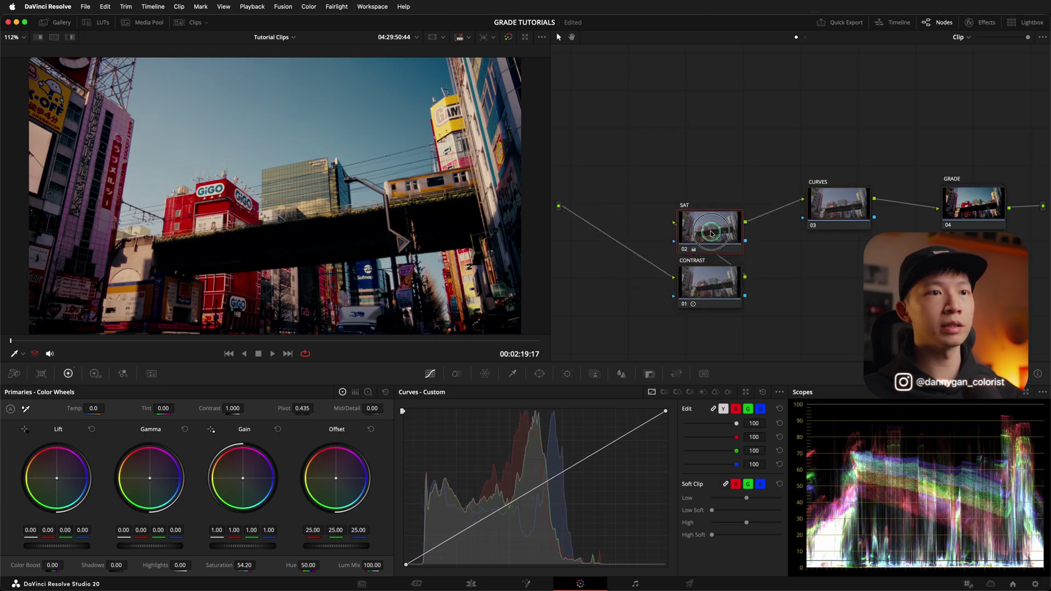
{"action": "left_click_drag", "start_coordinate": [827, 208], "coordinate": [695, 179]}
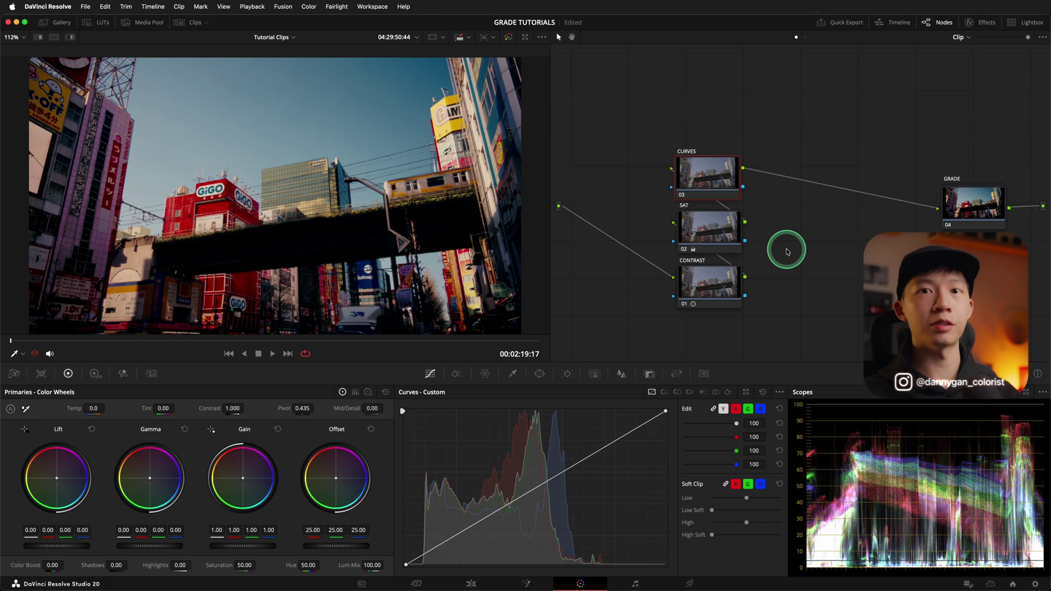
{"action": "left_click", "coordinate": [712, 282]}
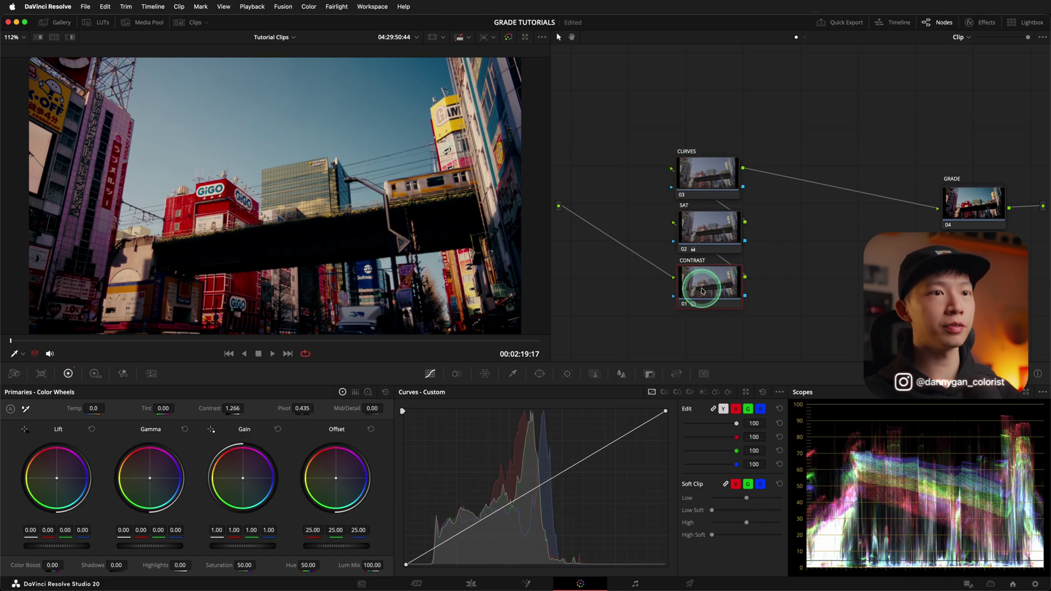
- Set the CONTRAST node's saturation to 0, then check the SAT, CURVES and GRADE node values
{"action": "type", "text": "0"}
{"action": "key", "text": "Return"}
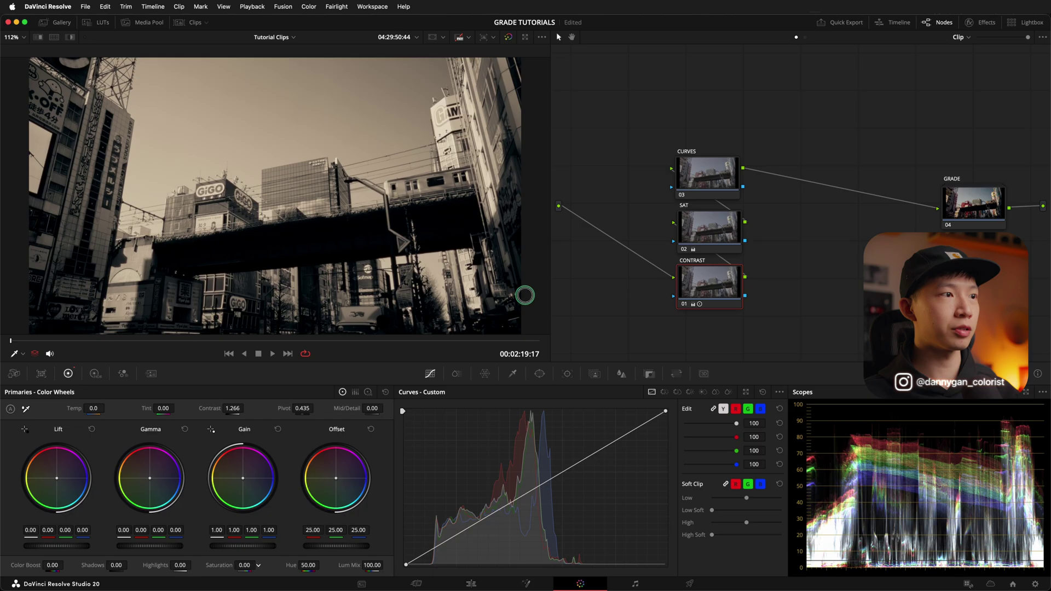
{"action": "left_click", "coordinate": [714, 233]}
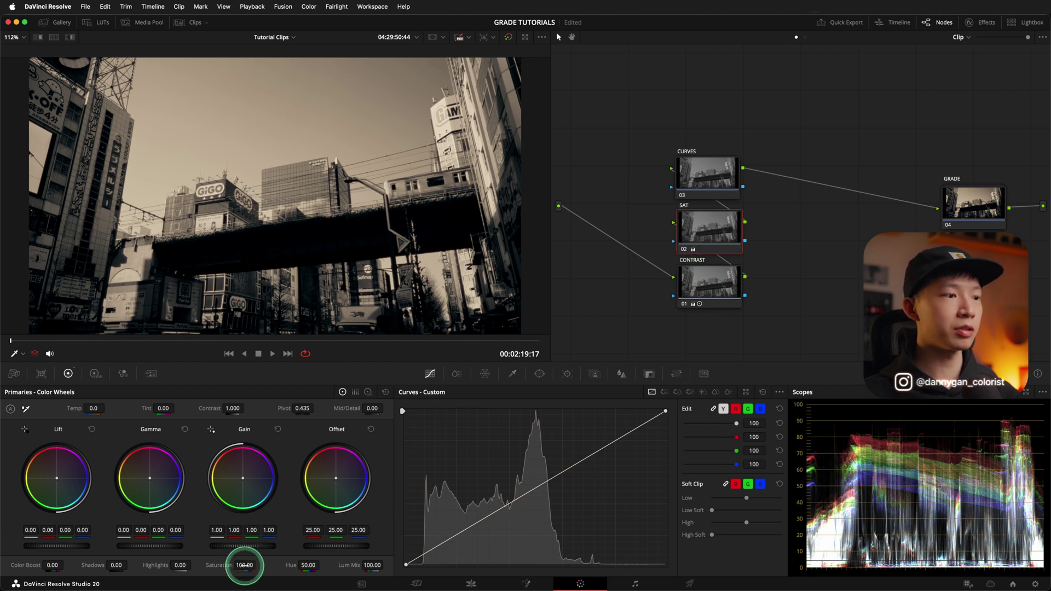
{"action": "left_click", "coordinate": [702, 285]}
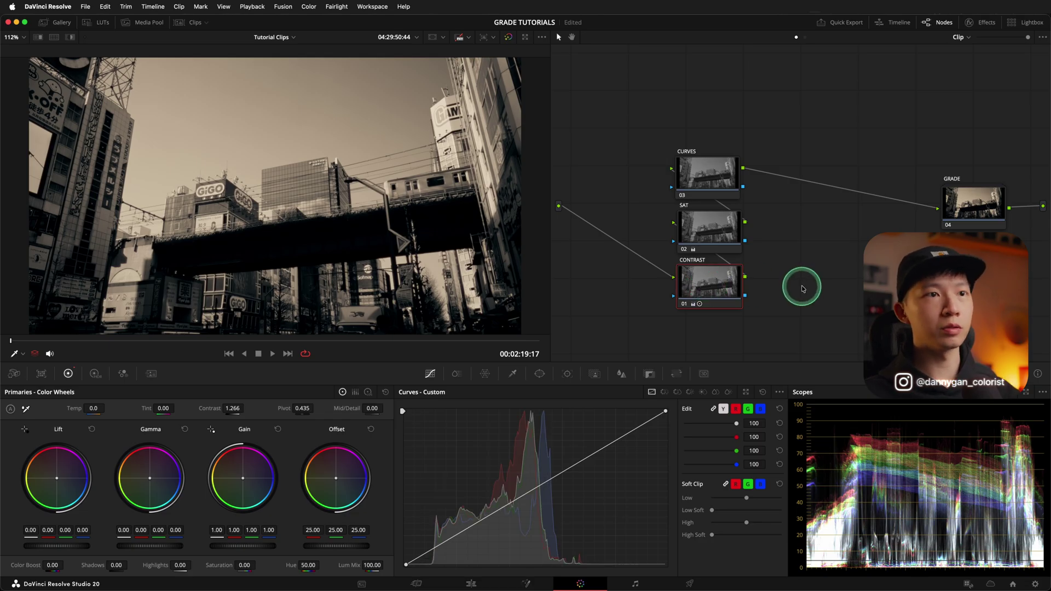
{"action": "left_click", "coordinate": [708, 176]}
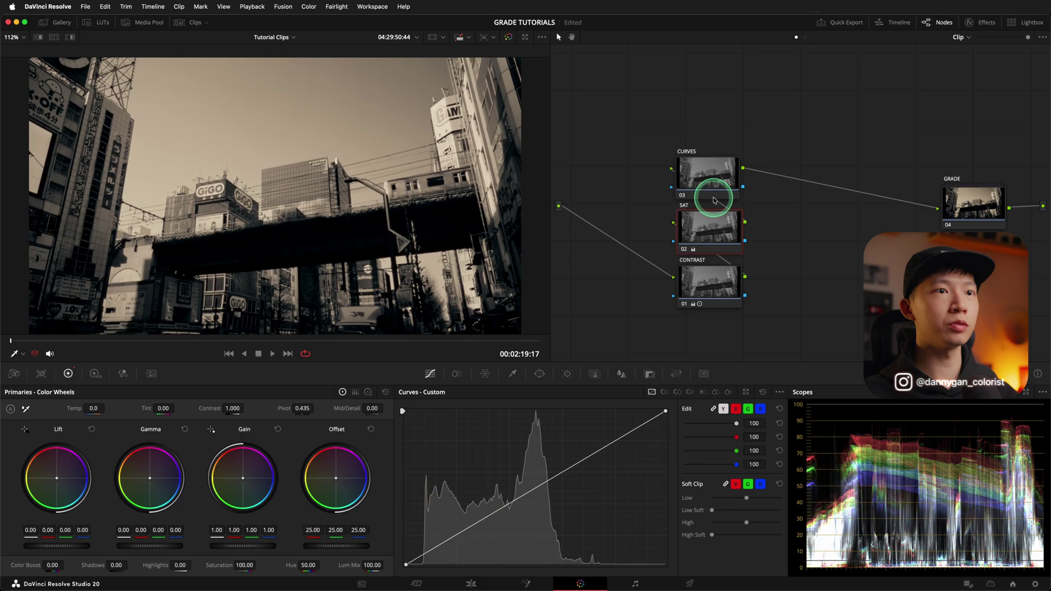
{"action": "left_click", "coordinate": [953, 186]}
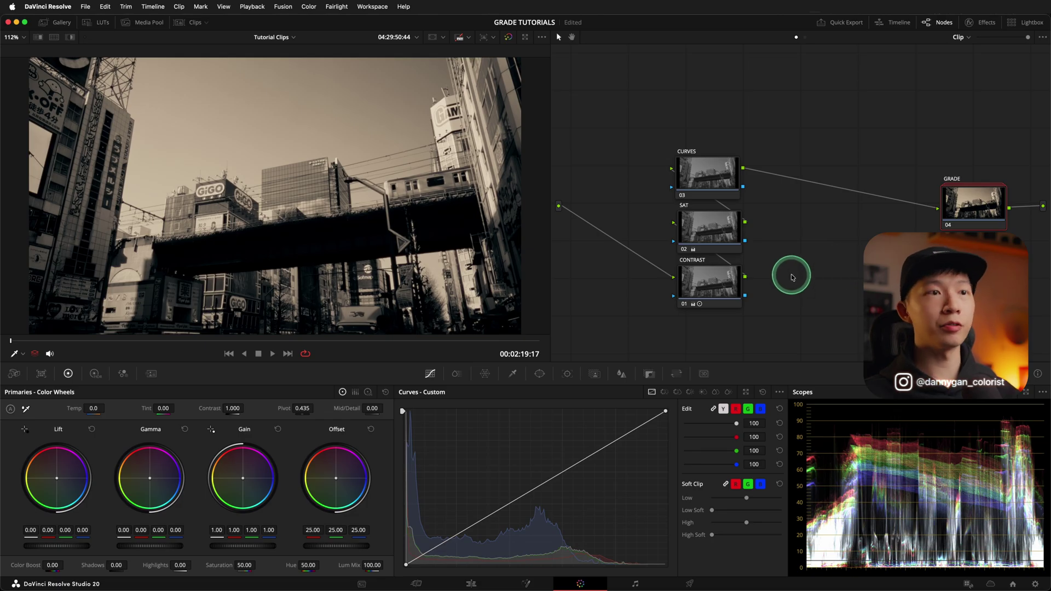
- Reset the grades of the CONTRAST, SAT and CURVES nodes
{"action": "right_click", "coordinate": [732, 282]}
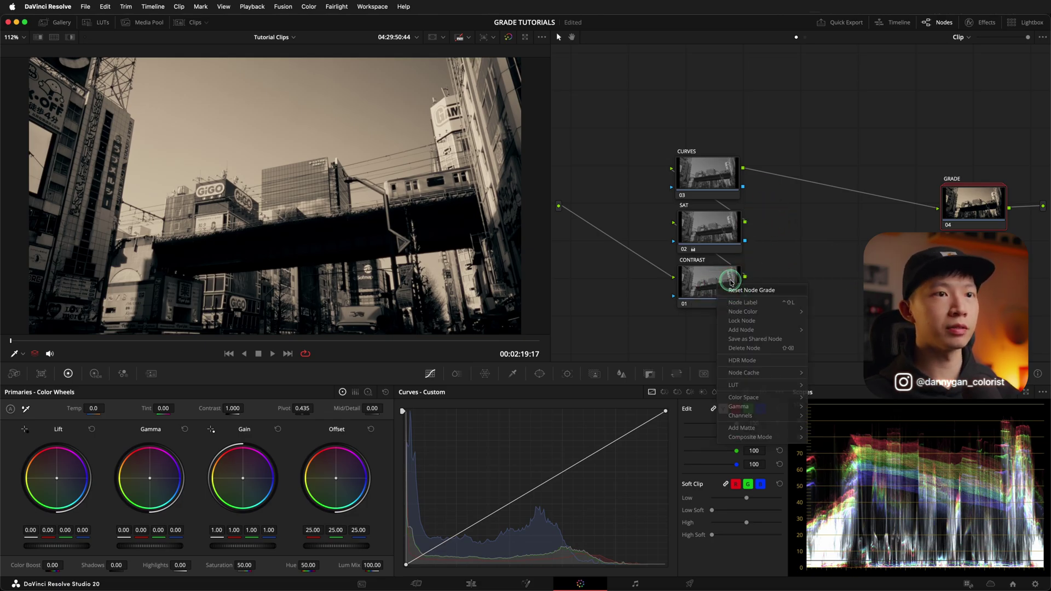
{"action": "left_click", "coordinate": [752, 290]}
{"action": "right_click", "coordinate": [702, 228]}
{"action": "left_click", "coordinate": [722, 236]}
{"action": "right_click", "coordinate": [697, 162]}
{"action": "left_click", "coordinate": [717, 169]}
- Delete CURVES, line up CONTRAST then SAT before GRADE, and set contrast to 1.274
{"action": "left_click_drag", "start_coordinate": [705, 175], "coordinate": [821, 202]}
{"action": "key", "text": "Delete"}
{"action": "left_click_drag", "start_coordinate": [710, 227], "coordinate": [802, 212]}
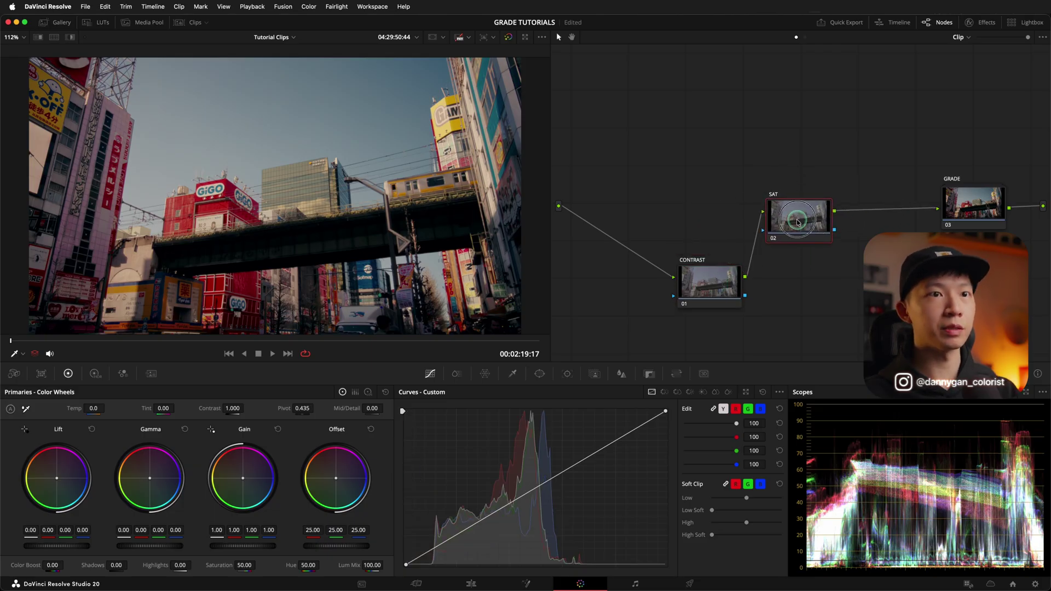
{"action": "left_click_drag", "start_coordinate": [704, 278], "coordinate": [700, 218]}
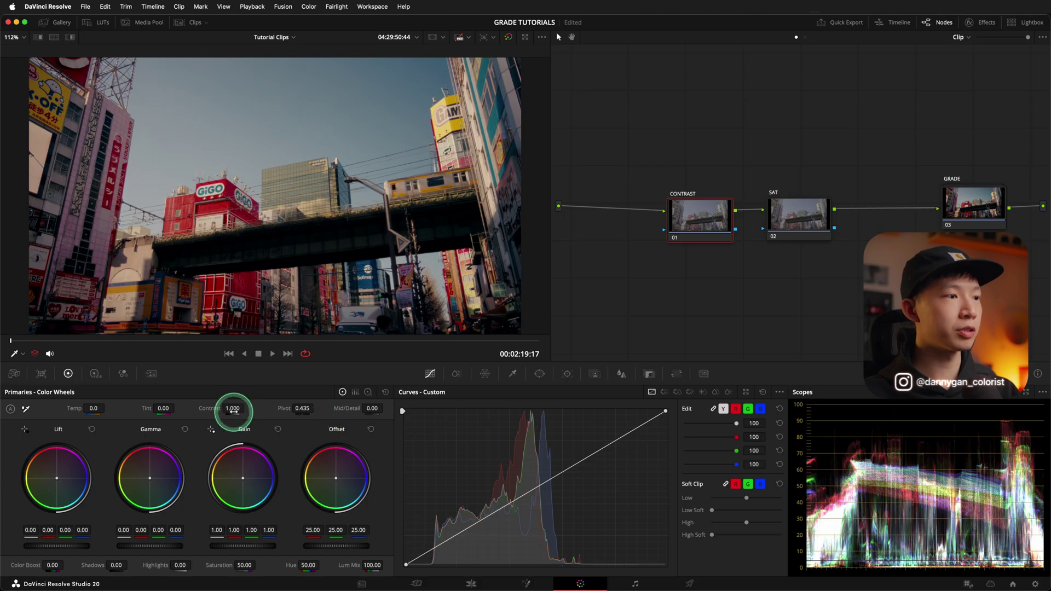
{"action": "left_click_drag", "start_coordinate": [235, 409], "coordinate": [286, 409]}
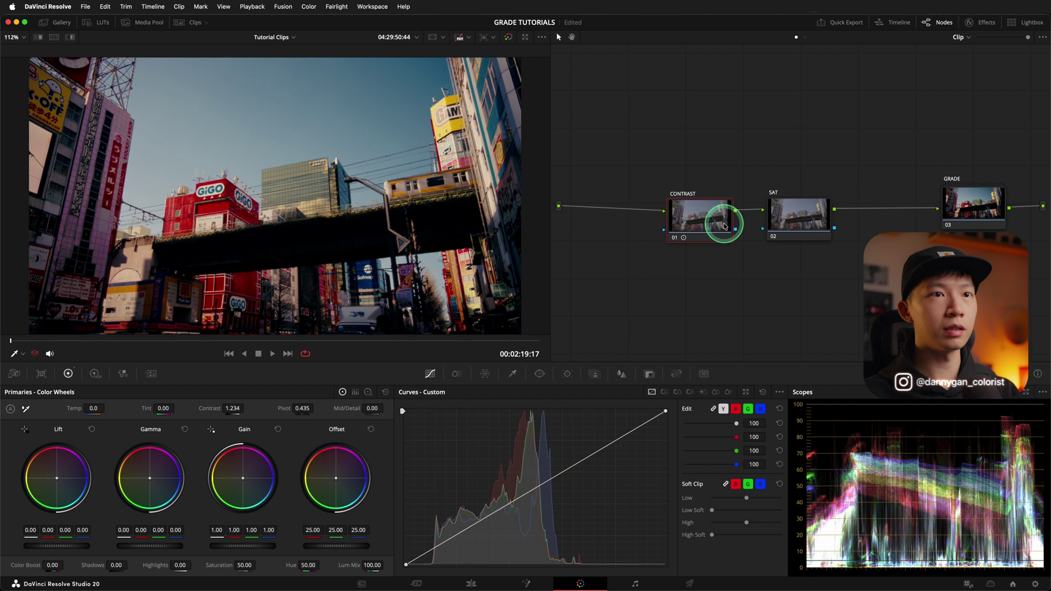
- Raise the SAT node's saturation from 50.00 to 78.80, then compare CONTRAST and SAT settings
{"action": "left_click", "coordinate": [772, 212]}
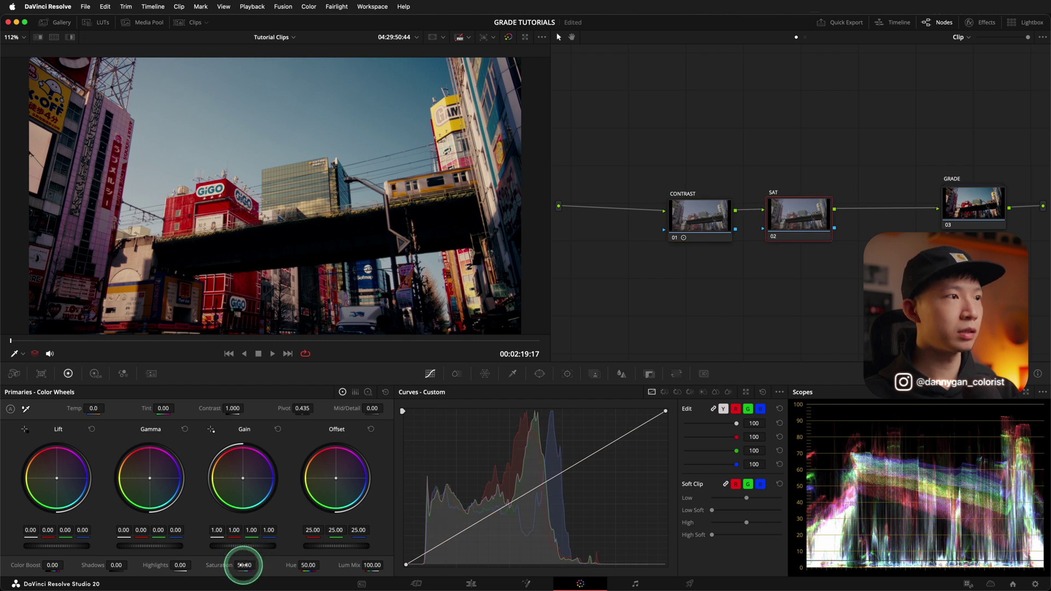
{"action": "left_click_drag", "start_coordinate": [243, 566], "coordinate": [302, 563]}
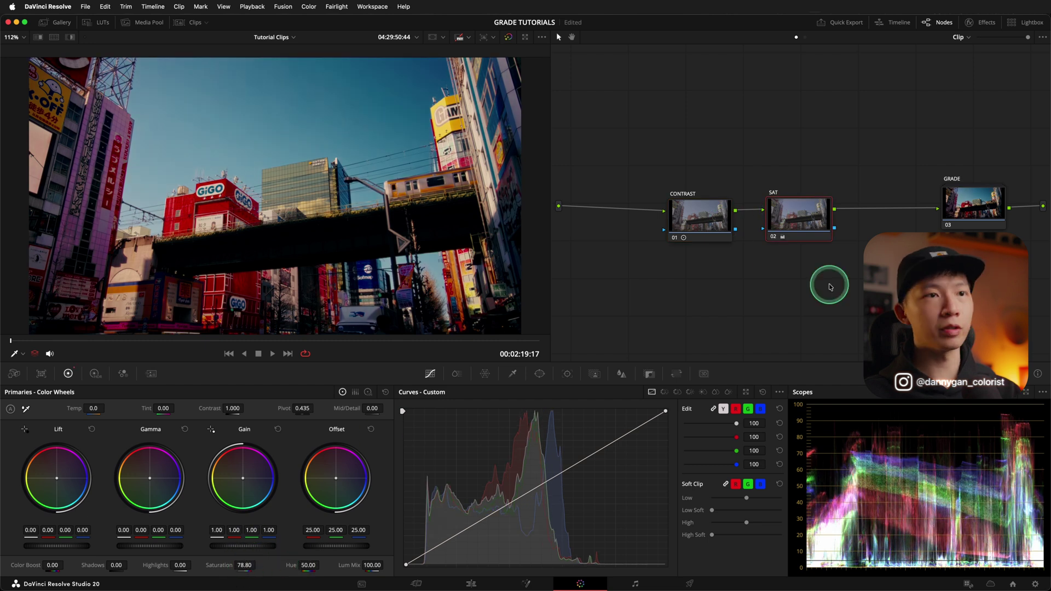
{"action": "left_click_drag", "start_coordinate": [646, 159], "coordinate": [847, 271]}
{"action": "left_click", "coordinate": [698, 215]}
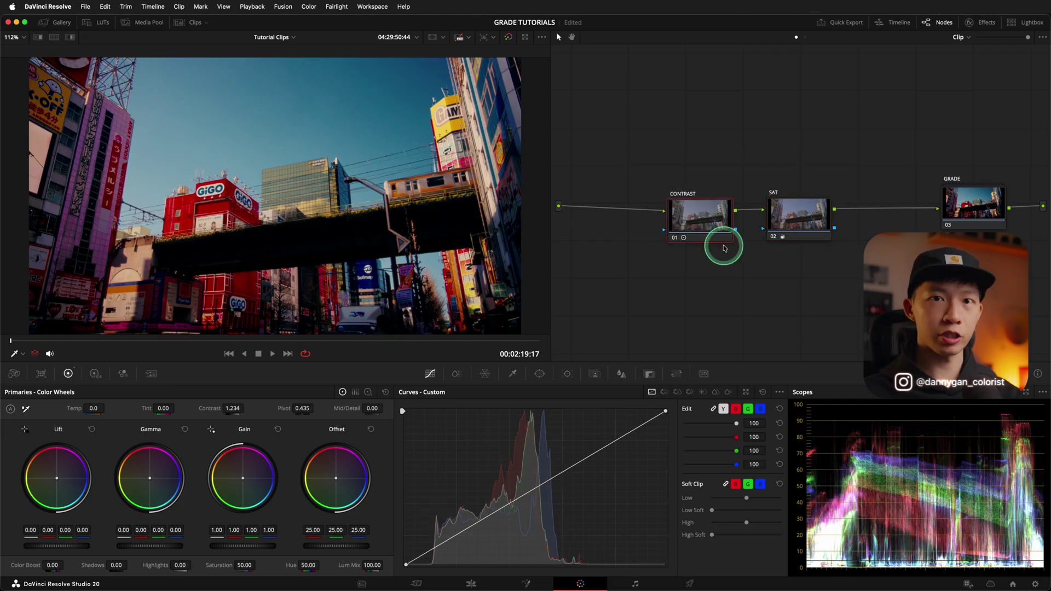
{"action": "left_click", "coordinate": [797, 218]}
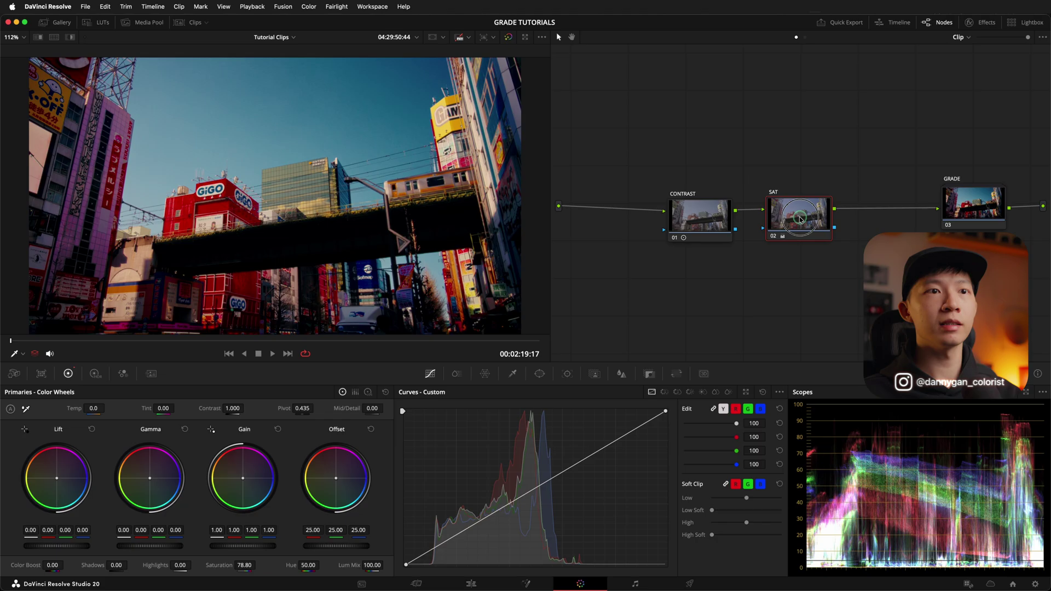
- Lift the CONTRAST node's offset to 52, then push SAT saturation to about 100
{"action": "left_click", "coordinate": [696, 217]}
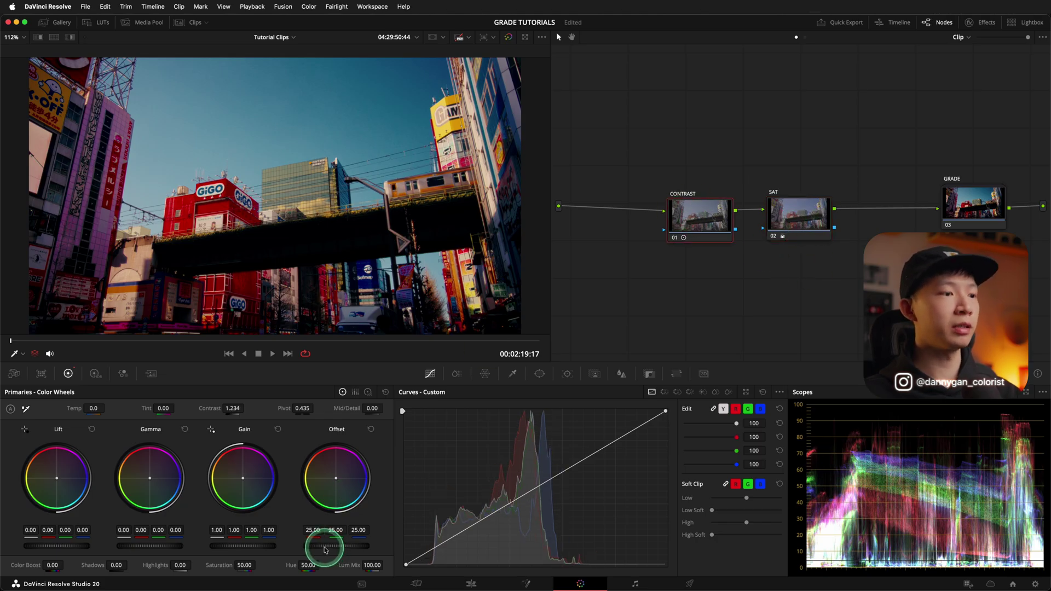
{"action": "left_click_drag", "start_coordinate": [325, 550], "coordinate": [371, 520]}
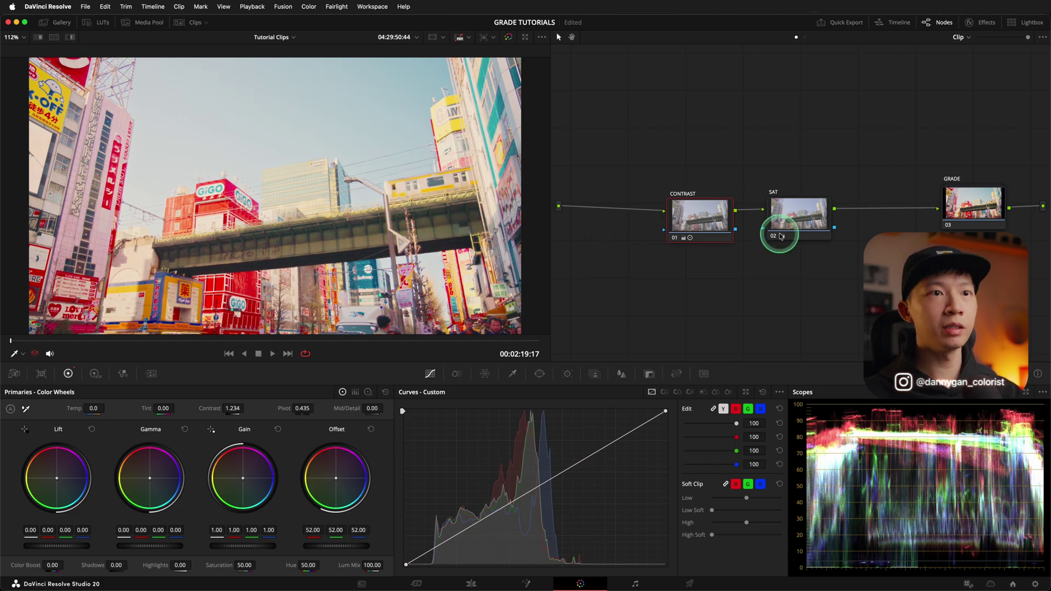
{"action": "left_click", "coordinate": [797, 222]}
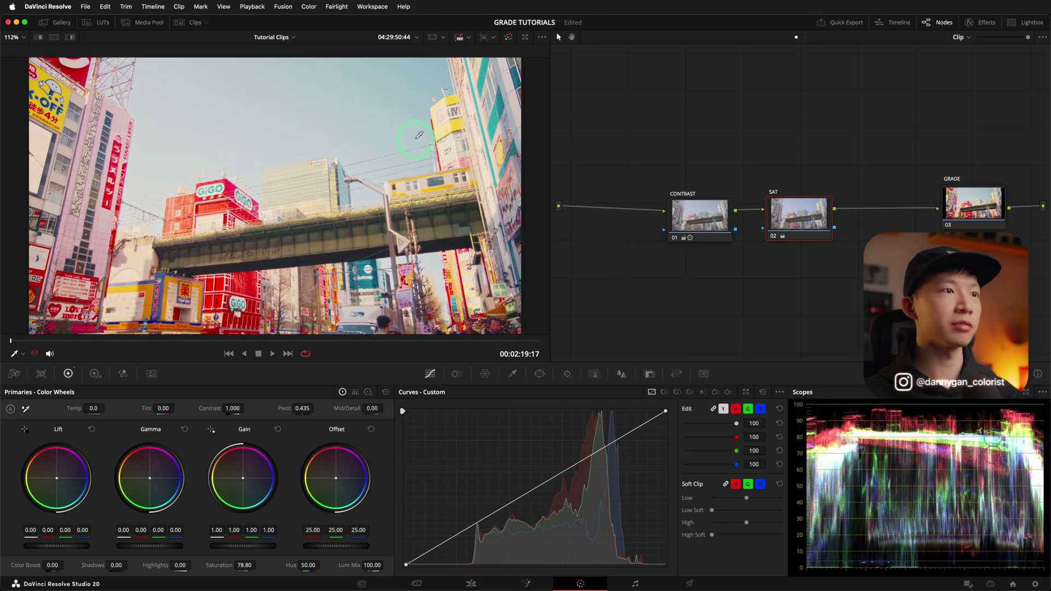
{"action": "left_click_drag", "start_coordinate": [244, 566], "coordinate": [395, 565]}
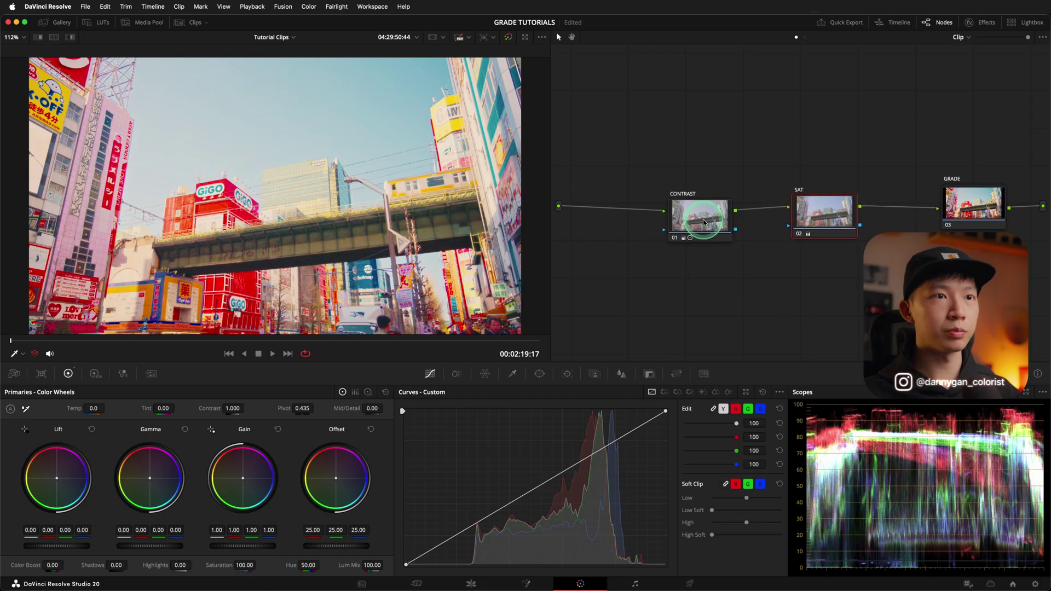
- Add a parallel node beside CONTRAST with Alt+P and copy the SAT grade onto it
{"action": "left_click", "coordinate": [690, 214]}
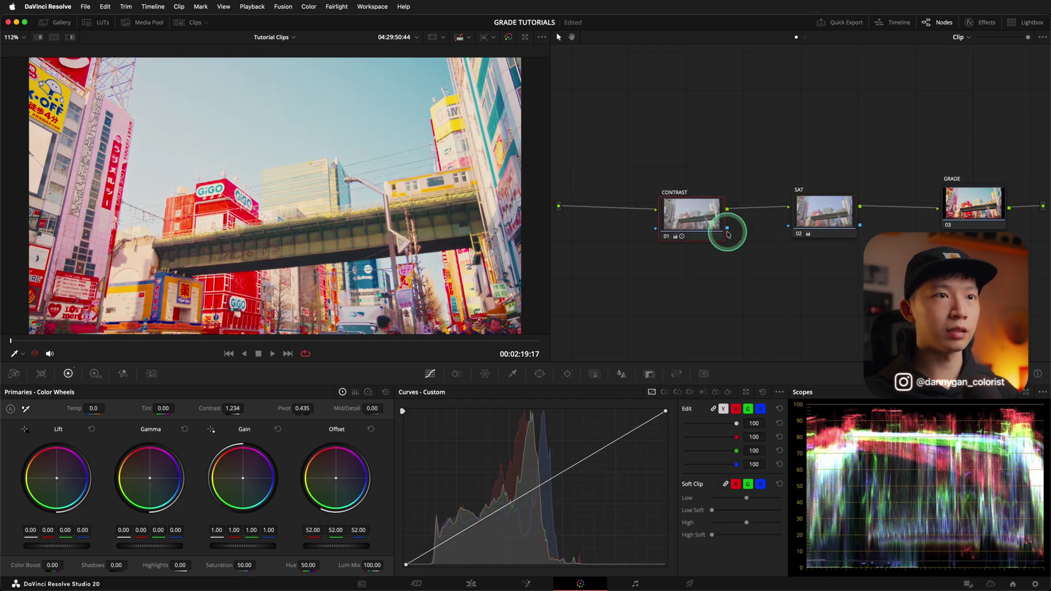
{"action": "left_click_drag", "start_coordinate": [701, 224], "coordinate": [686, 220]}
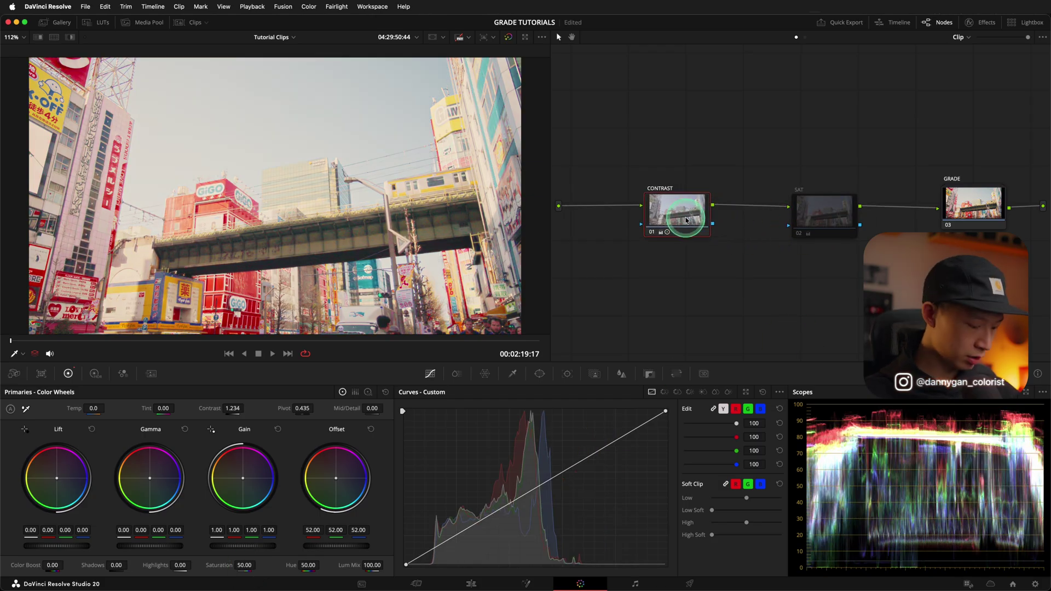
{"action": "key", "text": "alt+p"}
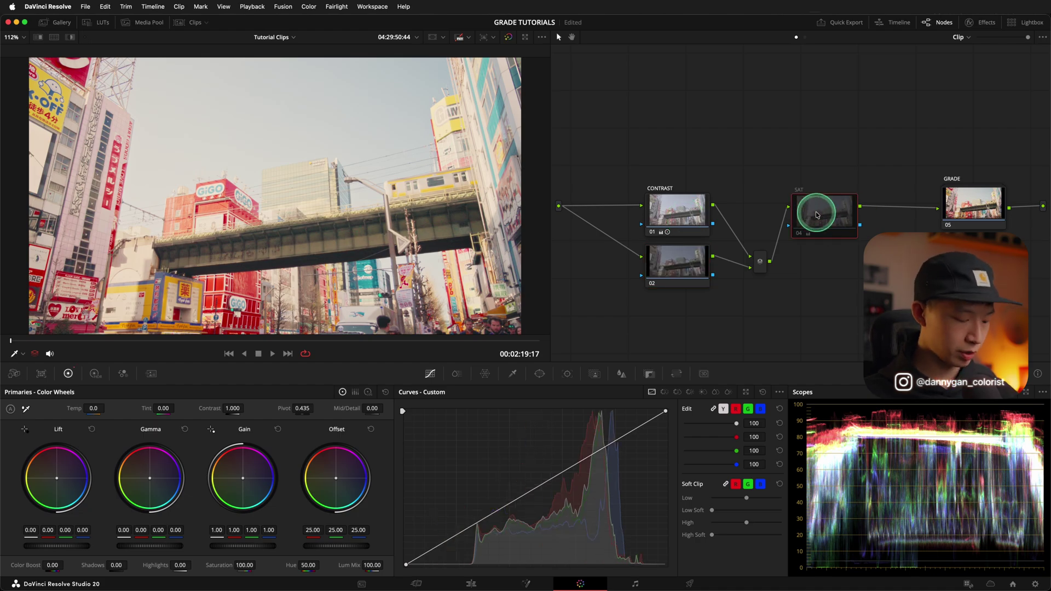
{"action": "left_click_drag", "start_coordinate": [817, 215], "coordinate": [677, 258]}
{"action": "left_click", "coordinate": [677, 203]}
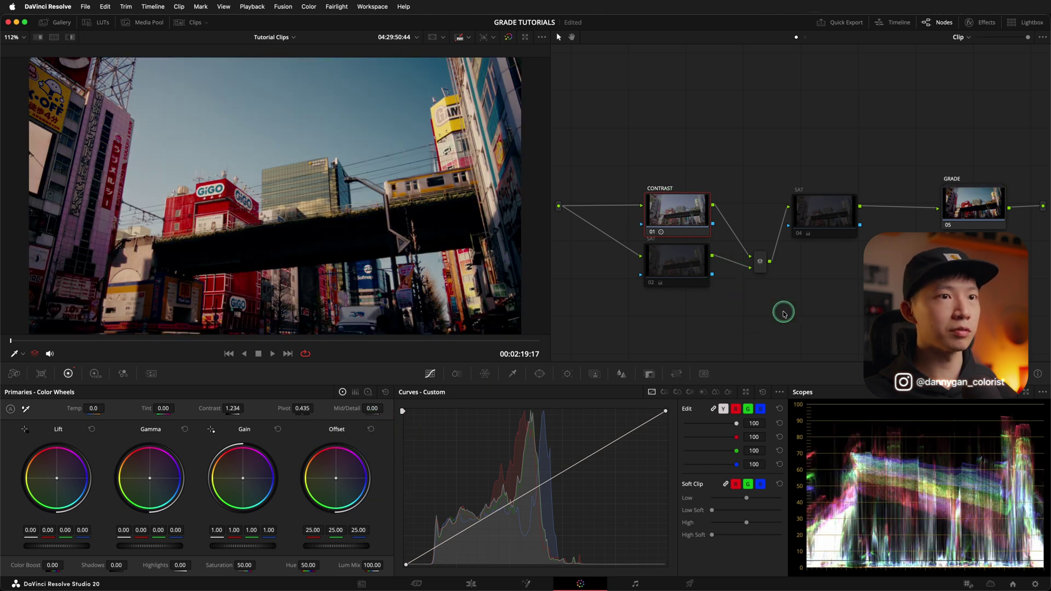
- Compare with and without the parallel SAT node 02, then leave it disabled
{"action": "left_click", "coordinate": [682, 265]}
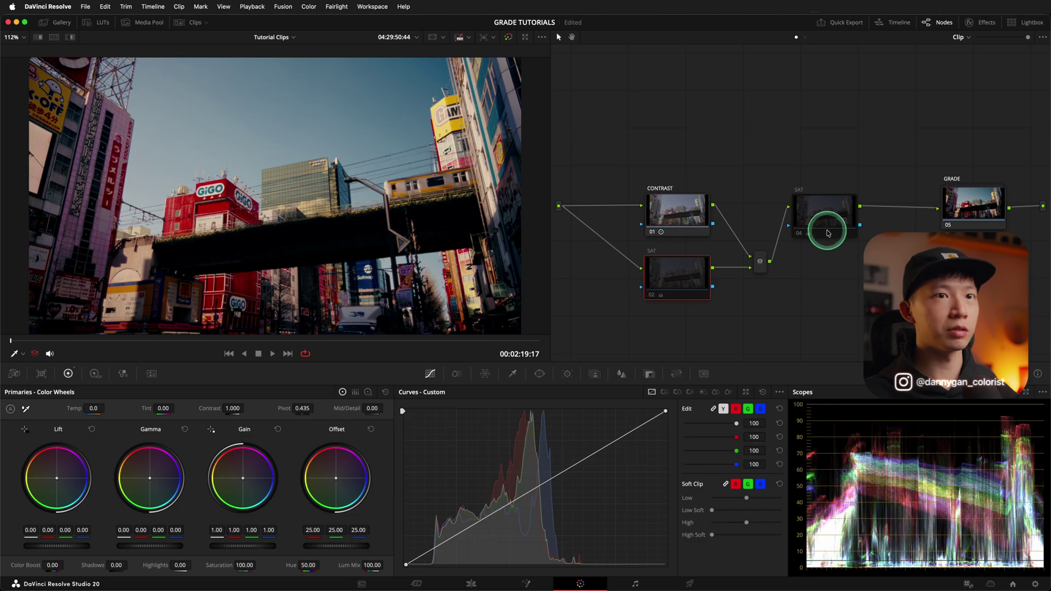
{"action": "left_click", "coordinate": [816, 215]}
{"action": "left_click", "coordinate": [688, 265]}
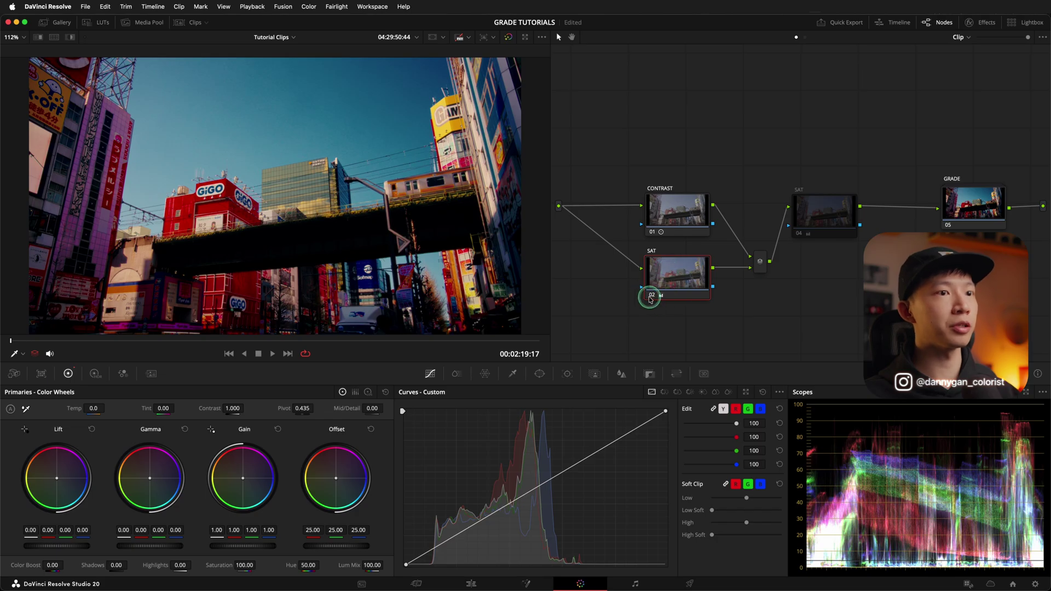
{"action": "left_click", "coordinate": [651, 295]}
{"action": "left_click", "coordinate": [652, 295]}
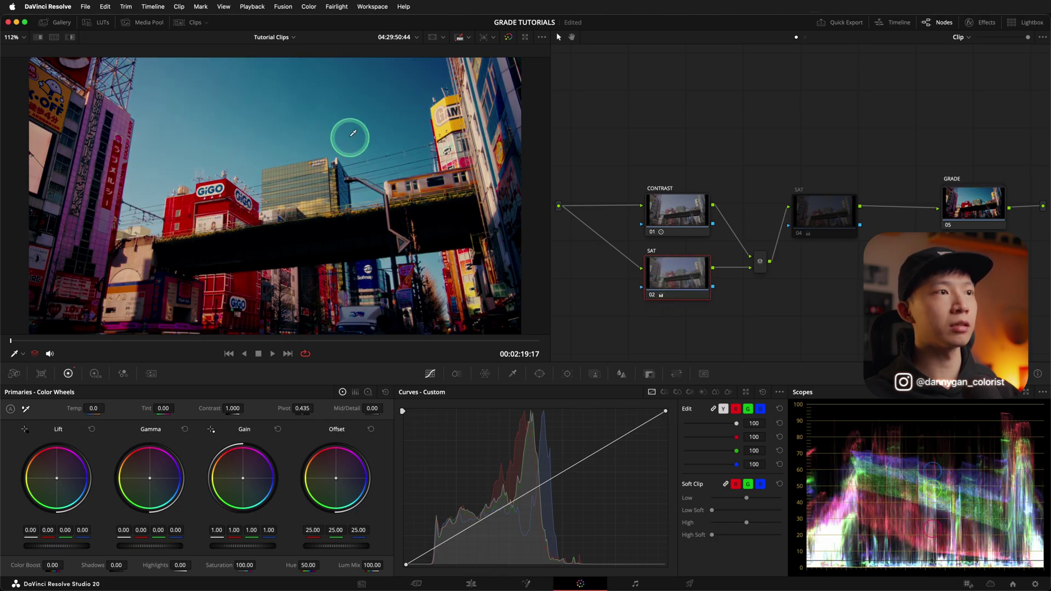
{"action": "left_click", "coordinate": [651, 295]}
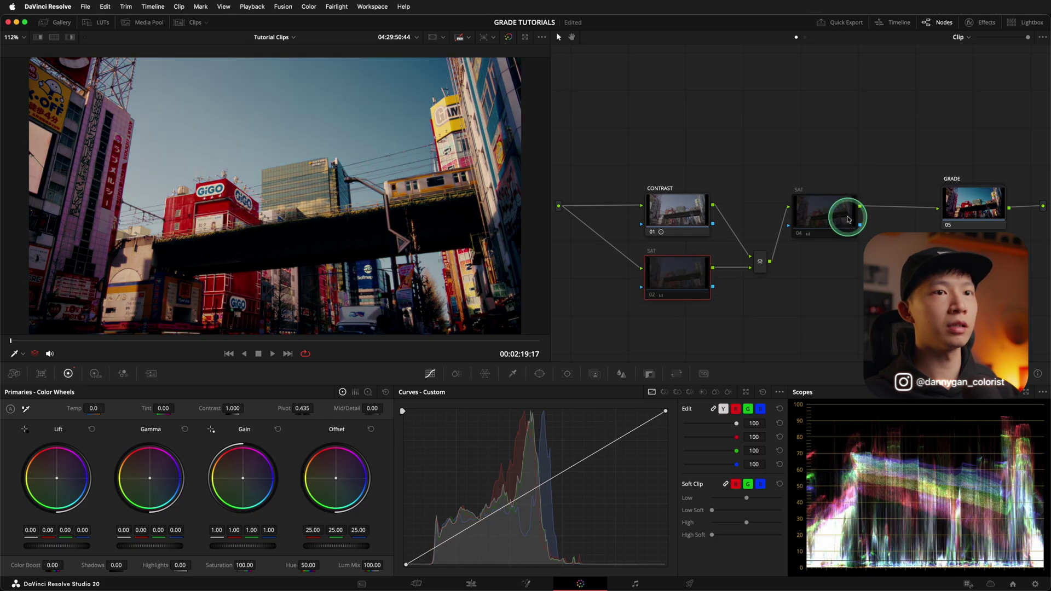
- Re-enable serial SAT node 04 after the Parallel Mixer, toggle it to compare, and make it current
{"action": "left_click", "coordinate": [798, 234]}
{"action": "left_click", "coordinate": [799, 234]}
{"action": "left_click", "coordinate": [799, 234]}
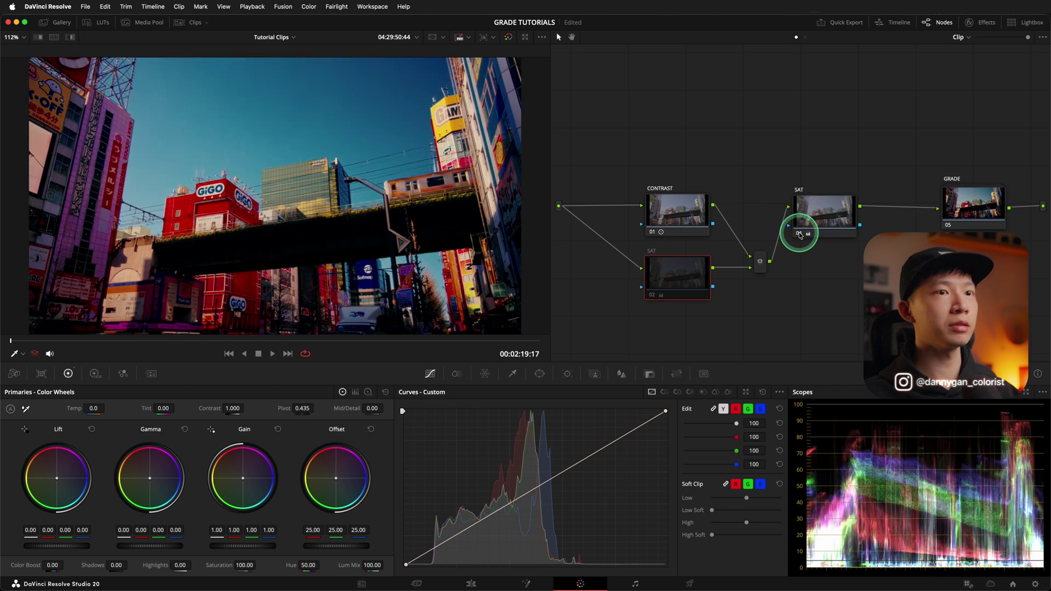
{"action": "left_click", "coordinate": [799, 233]}
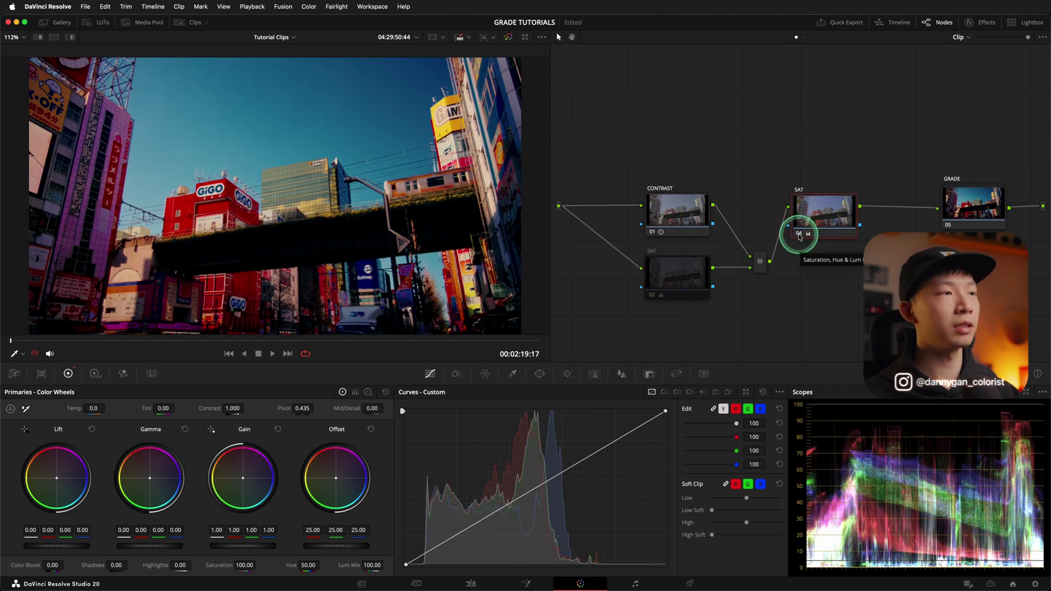
- Grab a still of the serial-saturation look from the viewer and check it in the Gallery
{"action": "right_click", "coordinate": [284, 125]}
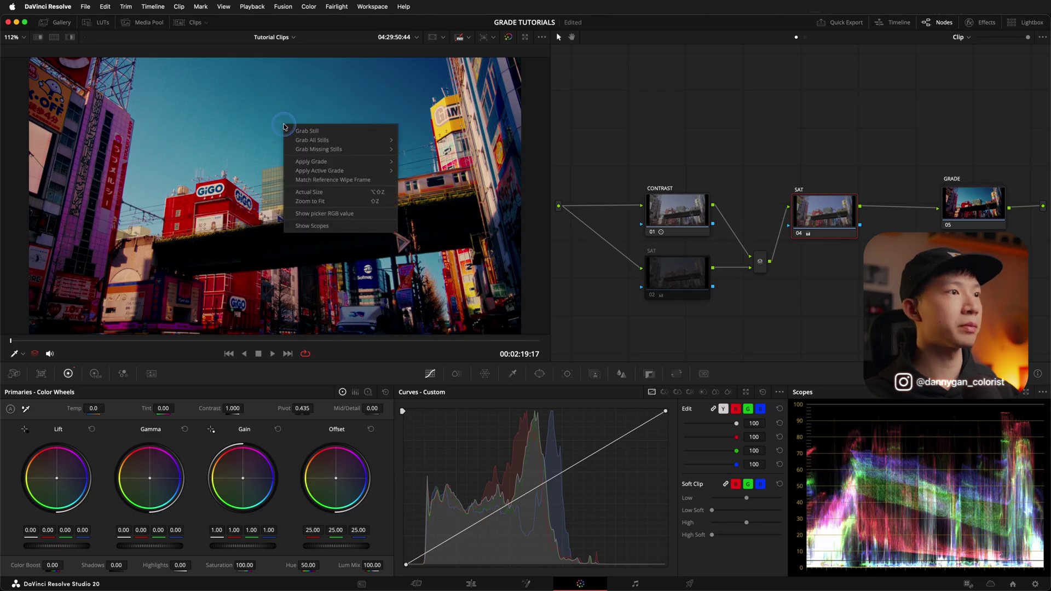
{"action": "left_click", "coordinate": [313, 132]}
{"action": "left_click", "coordinate": [58, 22]}
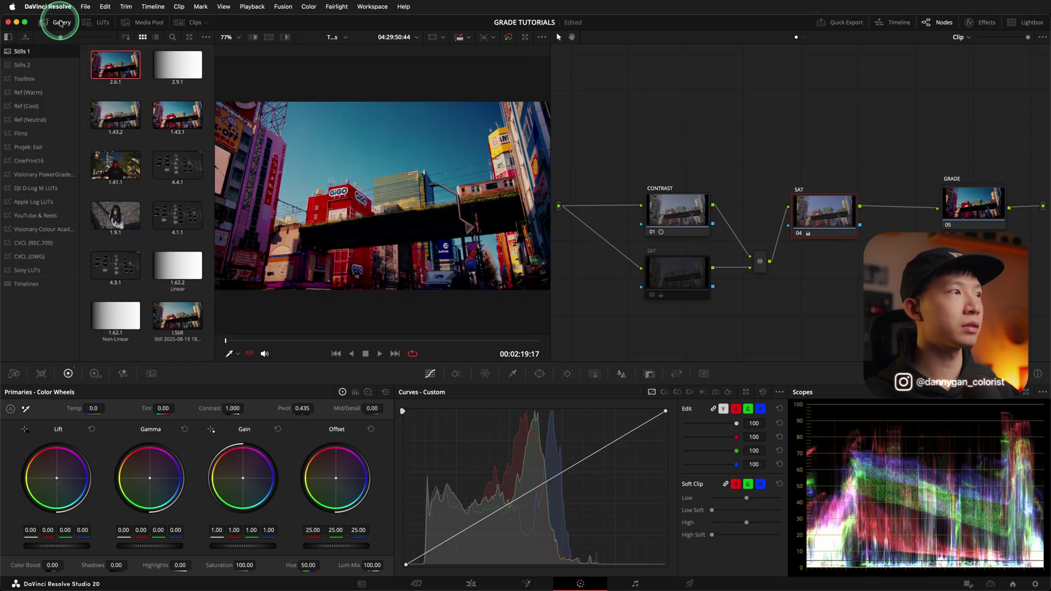
{"action": "left_click", "coordinate": [71, 22]}
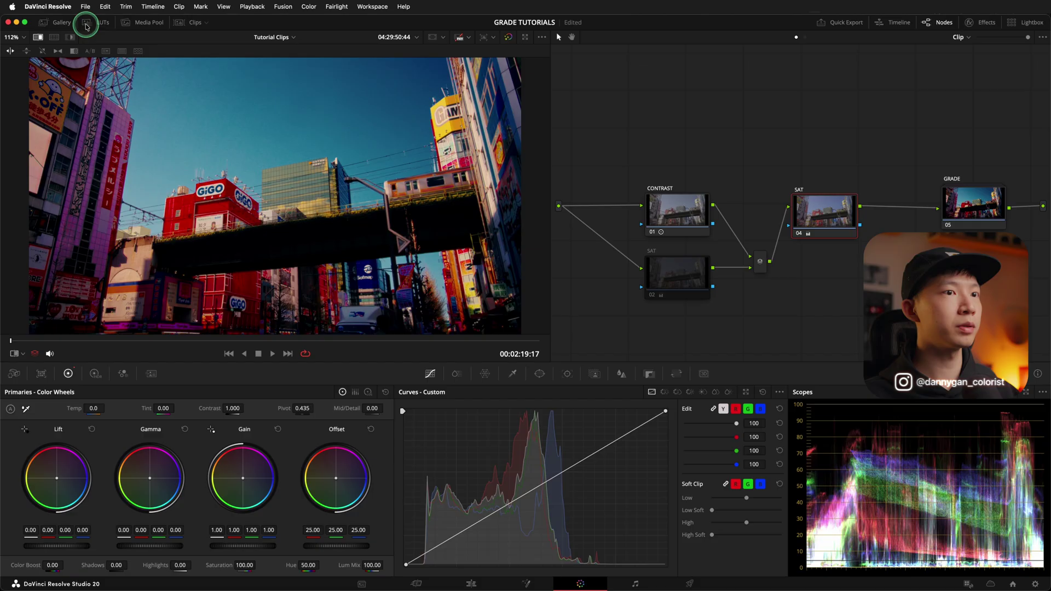
- Disable serial SAT node 04 and re-enable parallel SAT node 02 for the wipe comparison
{"action": "left_click", "coordinate": [668, 268]}
{"action": "left_click", "coordinate": [799, 233]}
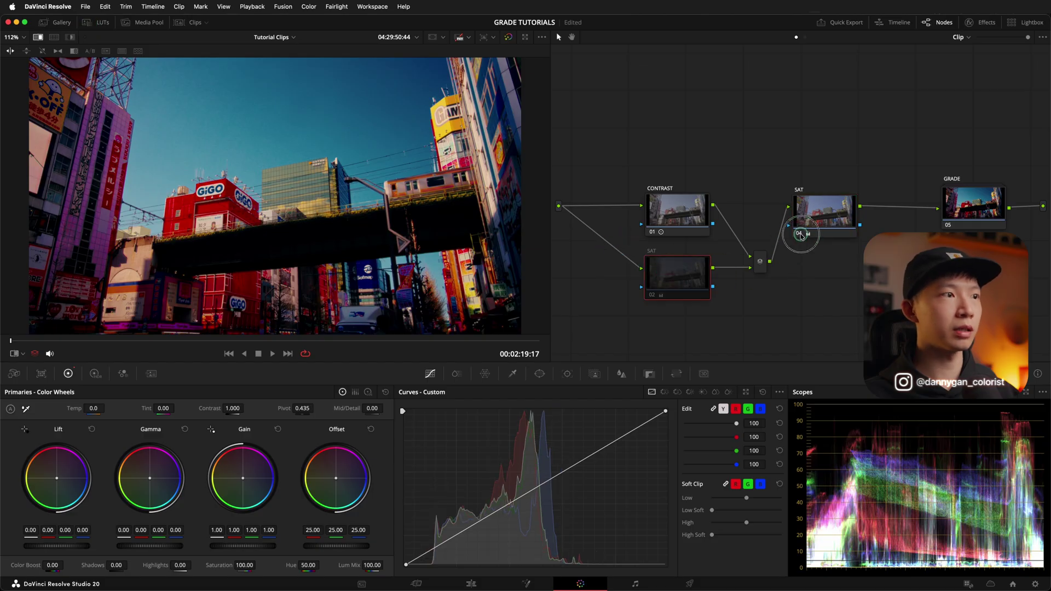
{"action": "left_click", "coordinate": [652, 295]}
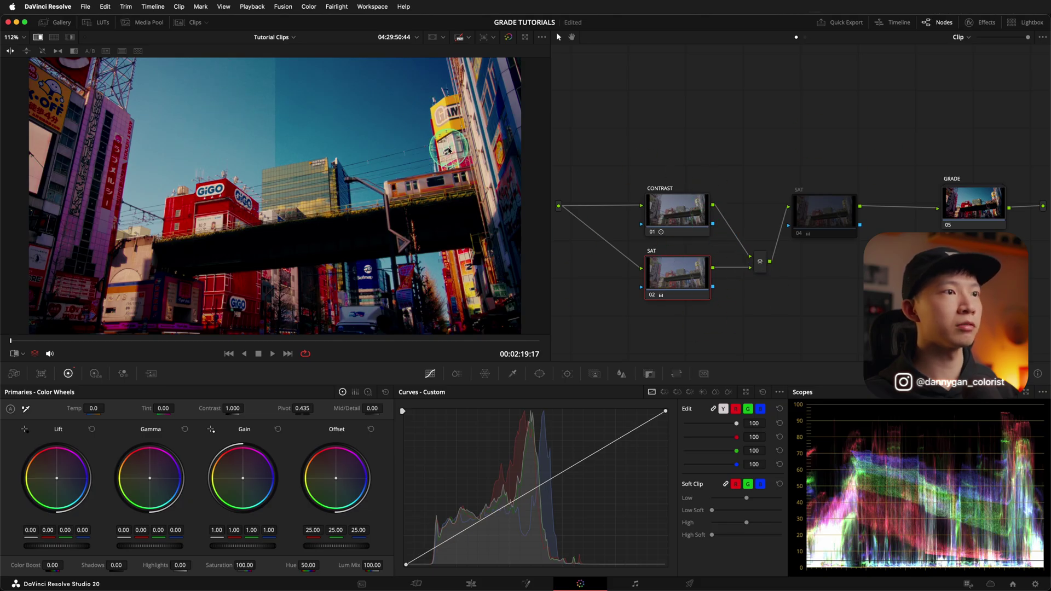
{"action": "left_click_drag", "start_coordinate": [274, 141], "coordinate": [264, 258]}
{"action": "scroll", "coordinate": [265, 257], "scroll_direction": "up", "scroll_amount": 5}
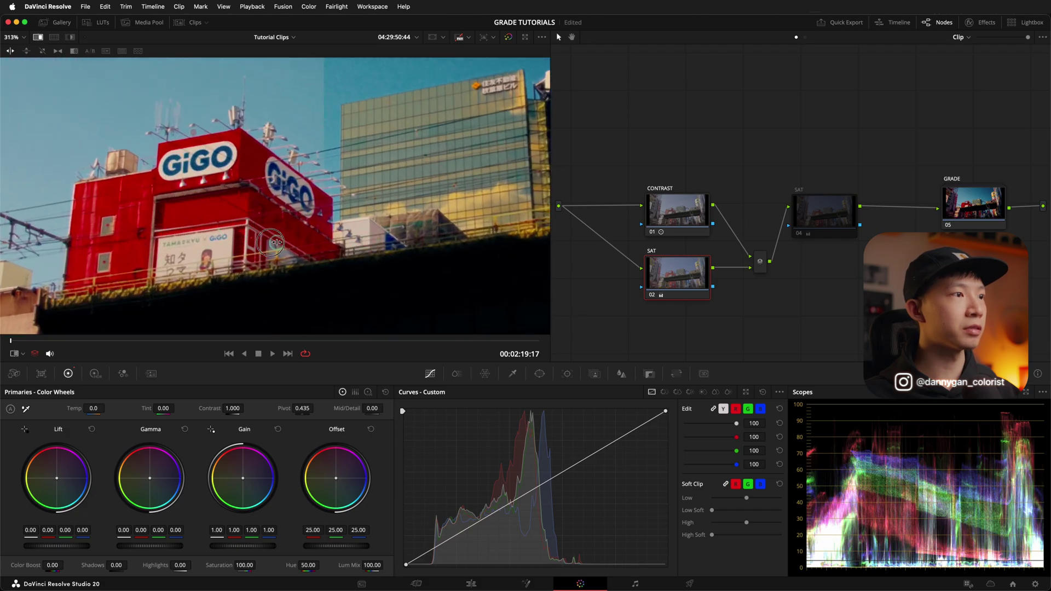
{"action": "left_click_drag", "start_coordinate": [78, 248], "coordinate": [472, 268]}
{"action": "scroll", "coordinate": [212, 189], "scroll_direction": "down", "scroll_amount": 5}
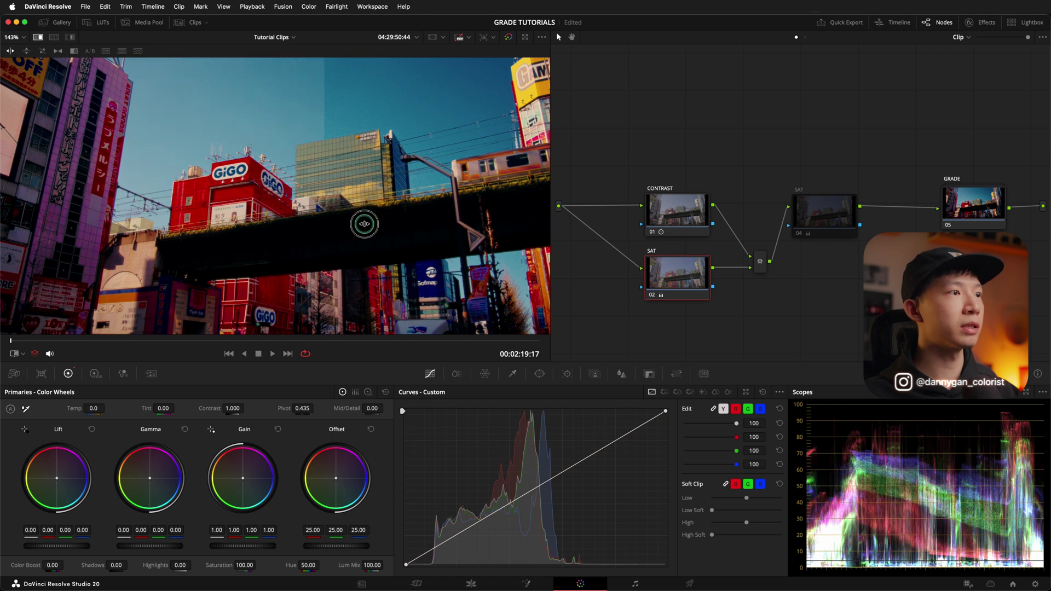
{"action": "scroll", "coordinate": [282, 197], "scroll_direction": "up", "scroll_amount": 2}
{"action": "scroll", "coordinate": [312, 218], "scroll_direction": "down", "scroll_amount": 2}
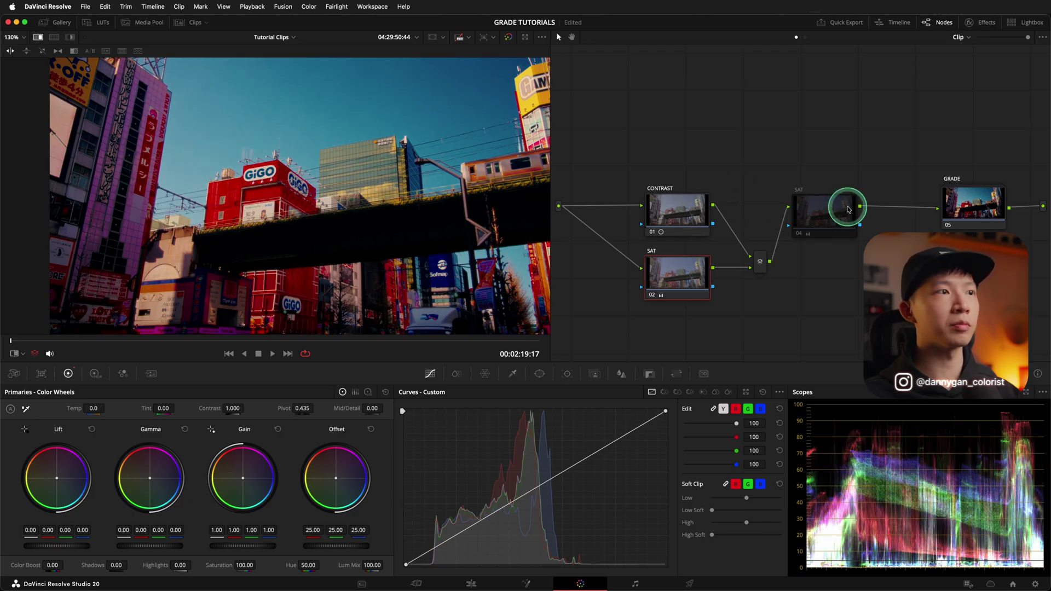
{"action": "left_click_drag", "start_coordinate": [327, 222], "coordinate": [258, 237]}
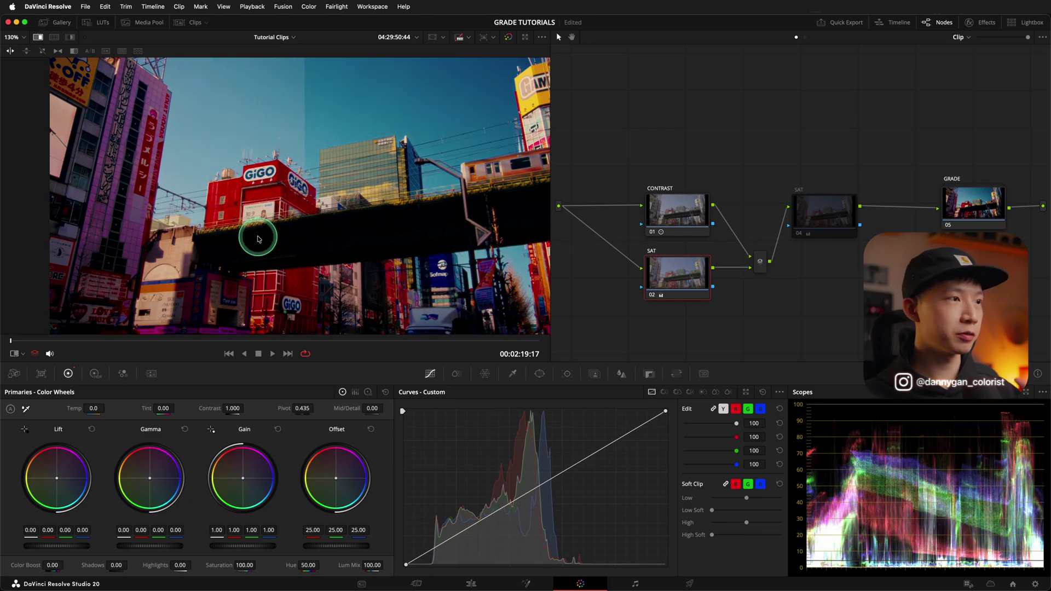
{"action": "scroll", "coordinate": [321, 206], "scroll_direction": "down", "scroll_amount": 2}
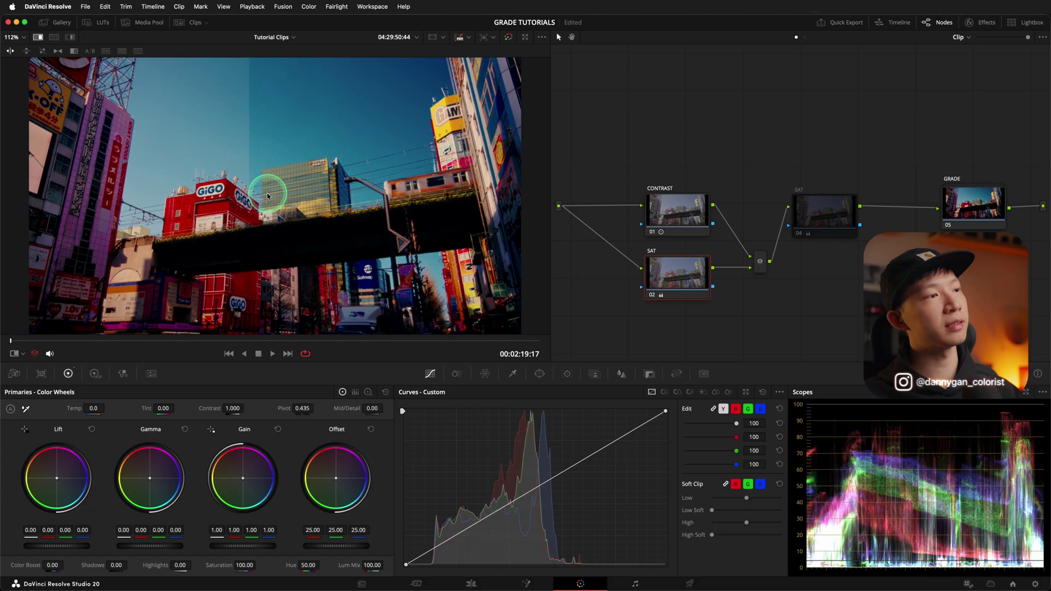
{"action": "left_click_drag", "start_coordinate": [267, 195], "coordinate": [316, 267]}
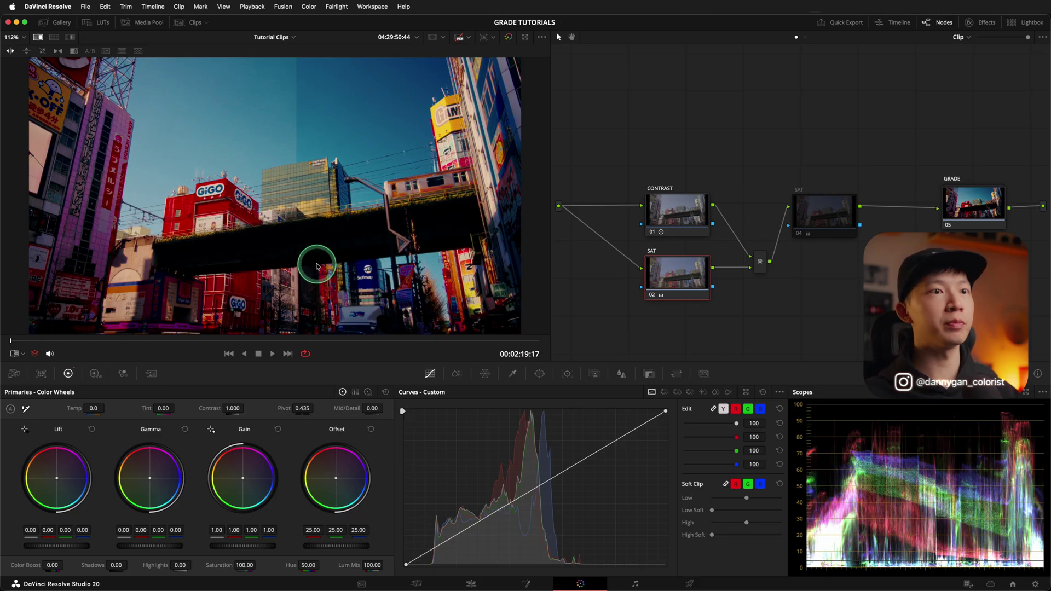
- Inspect CONTRAST node 01, then marquee-select it with the Parallel Mixer and SAT node 04
{"action": "left_click", "coordinate": [671, 209]}
{"action": "left_click", "coordinate": [661, 206]}
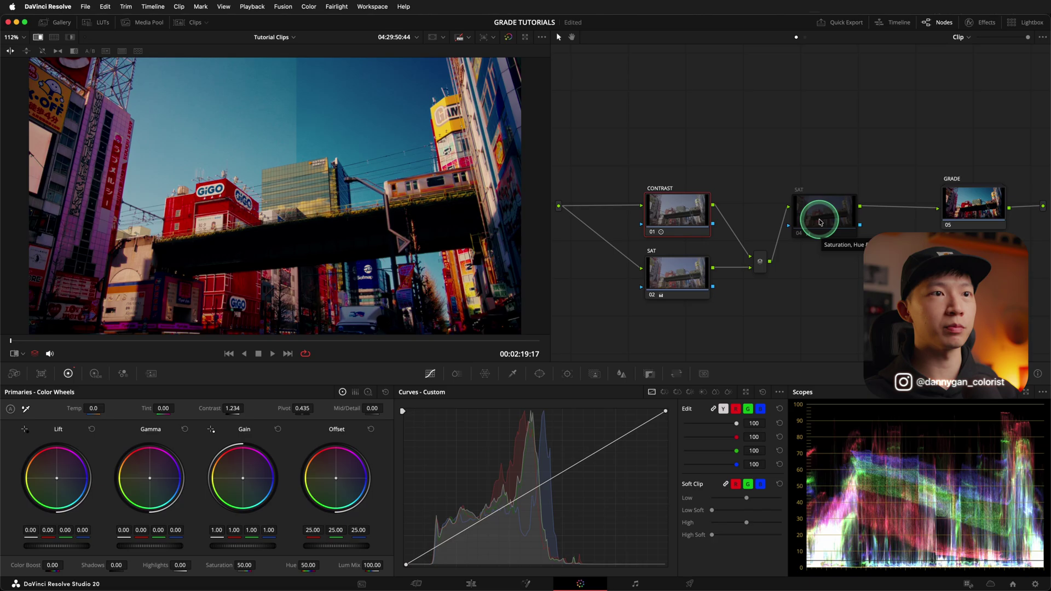
{"action": "left_click_drag", "start_coordinate": [634, 170], "coordinate": [864, 253]}
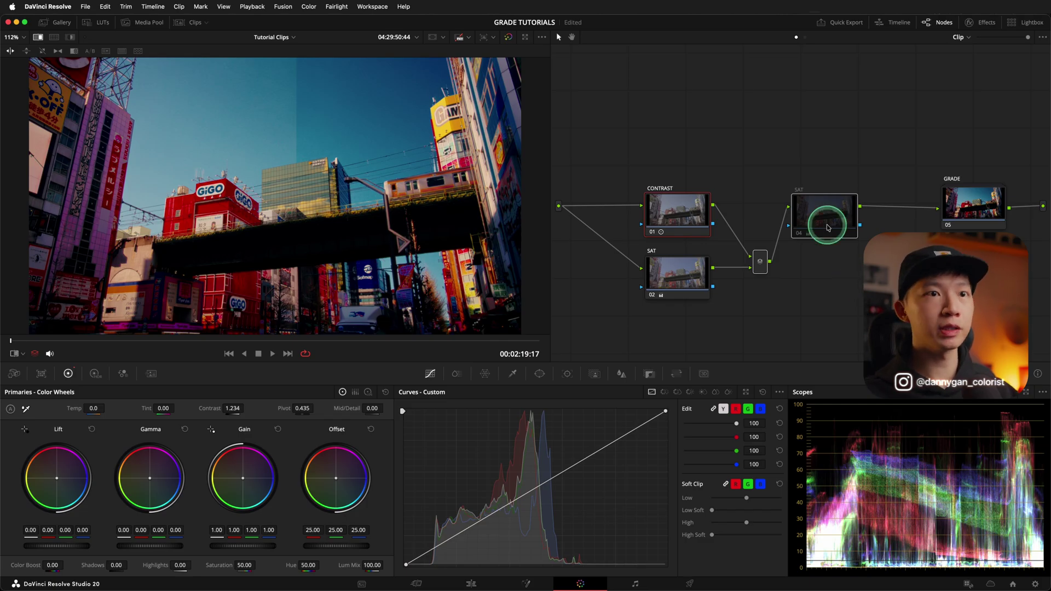
- Move the node group up-left, set SAT 02 beside CONTRAST with the mixer between, SAT 04 above
{"action": "left_click_drag", "start_coordinate": [805, 216], "coordinate": [742, 140]}
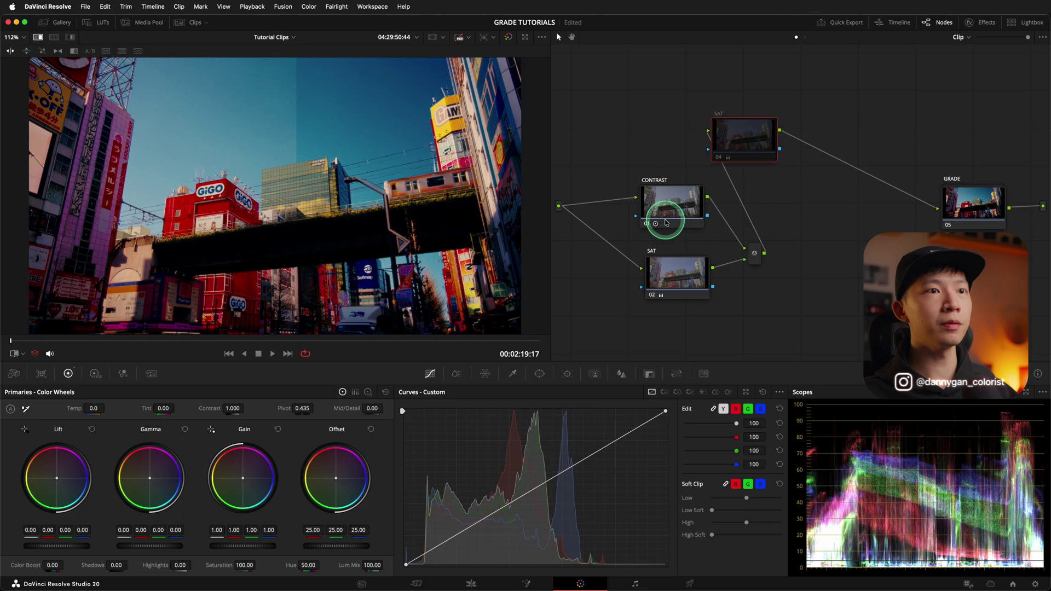
{"action": "left_click_drag", "start_coordinate": [666, 223], "coordinate": [666, 244]}
{"action": "left_click_drag", "start_coordinate": [672, 282], "coordinate": [675, 230]}
{"action": "left_click", "coordinate": [778, 234]}
{"action": "left_click_drag", "start_coordinate": [781, 235], "coordinate": [765, 236]}
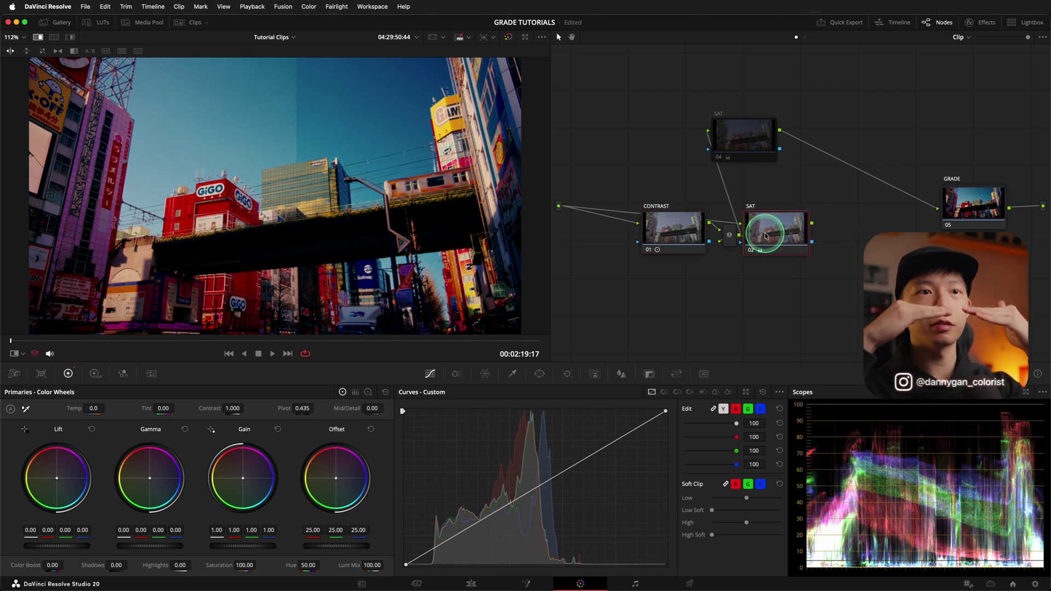
{"action": "mouse_move", "coordinate": [734, 161]}
{"action": "left_mouse_down"}
{"action": "mouse_move", "coordinate": [718, 145]}
{"action": "mouse_move", "coordinate": [725, 156]}
{"action": "left_mouse_up"}
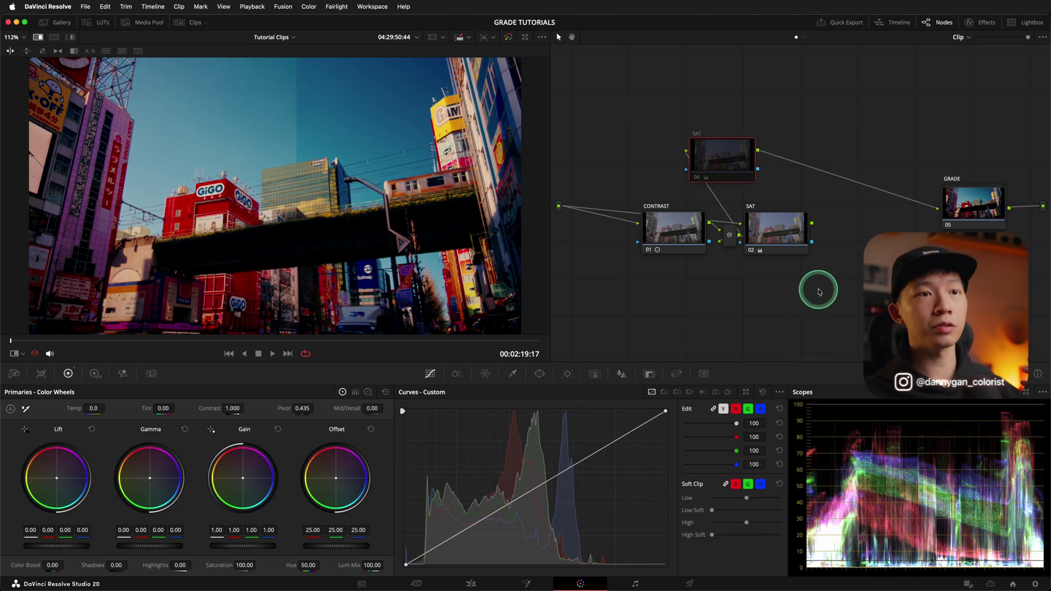
- Move SAT 02 back below CONTRAST and drop SAT 04 between the Parallel Mixer and GRADE
{"action": "left_click", "coordinate": [783, 236]}
{"action": "left_click_drag", "start_coordinate": [784, 237], "coordinate": [683, 288]}
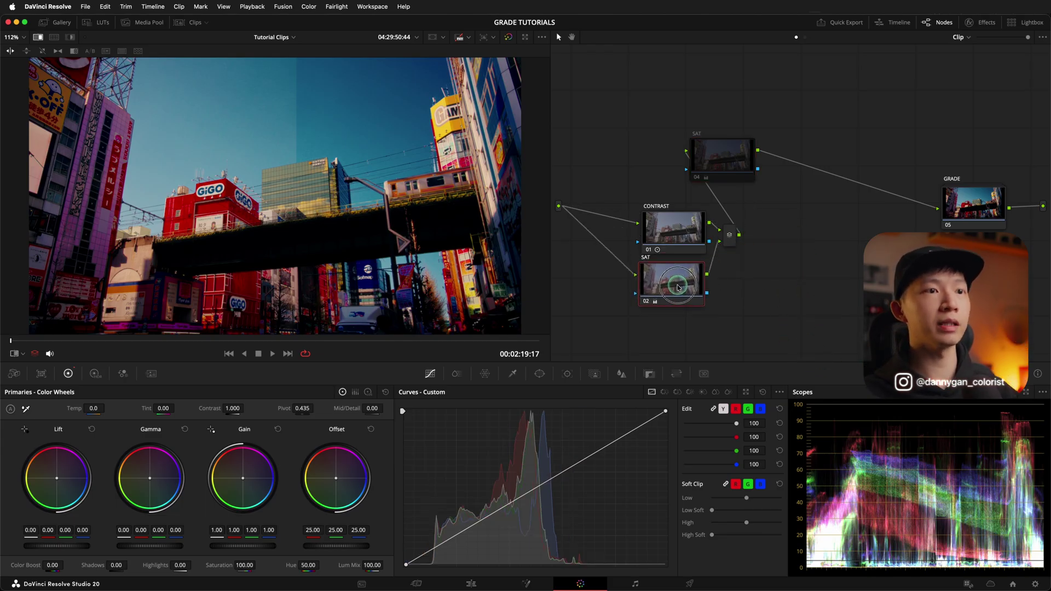
{"action": "left_click_drag", "start_coordinate": [727, 145], "coordinate": [833, 211]}
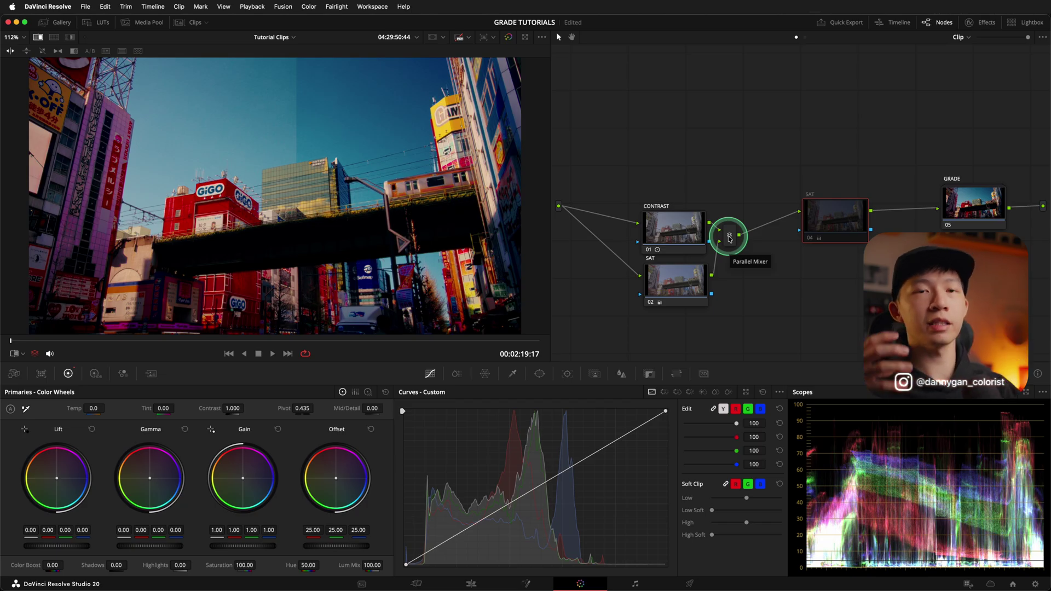
- Select the CONTRAST and lower SAT nodes, ending with SAT 02 selected for removal
{"action": "left_click_drag", "start_coordinate": [695, 188], "coordinate": [652, 310]}
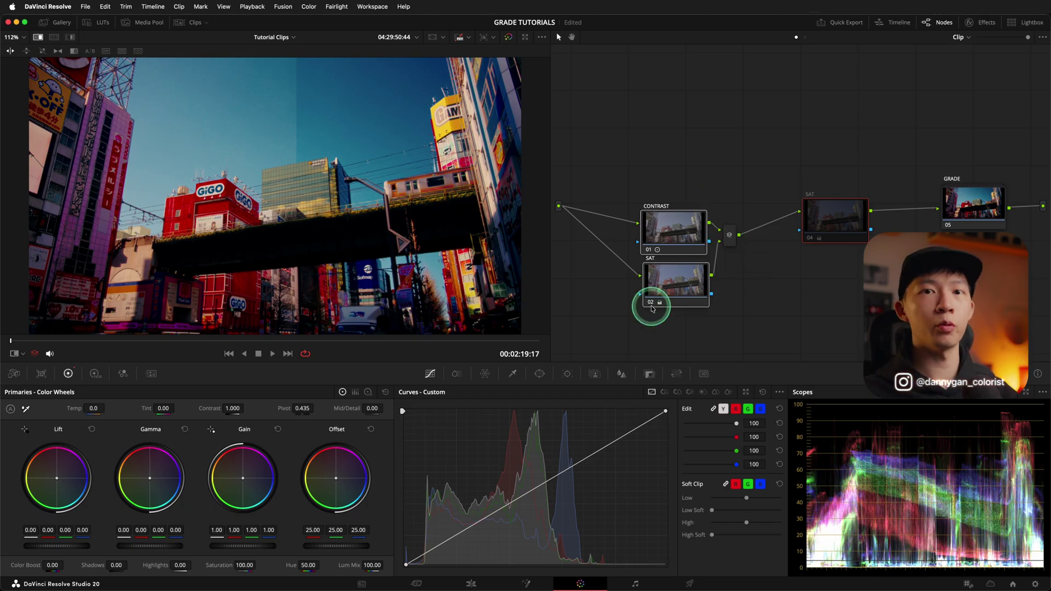
{"action": "left_click", "coordinate": [705, 284]}
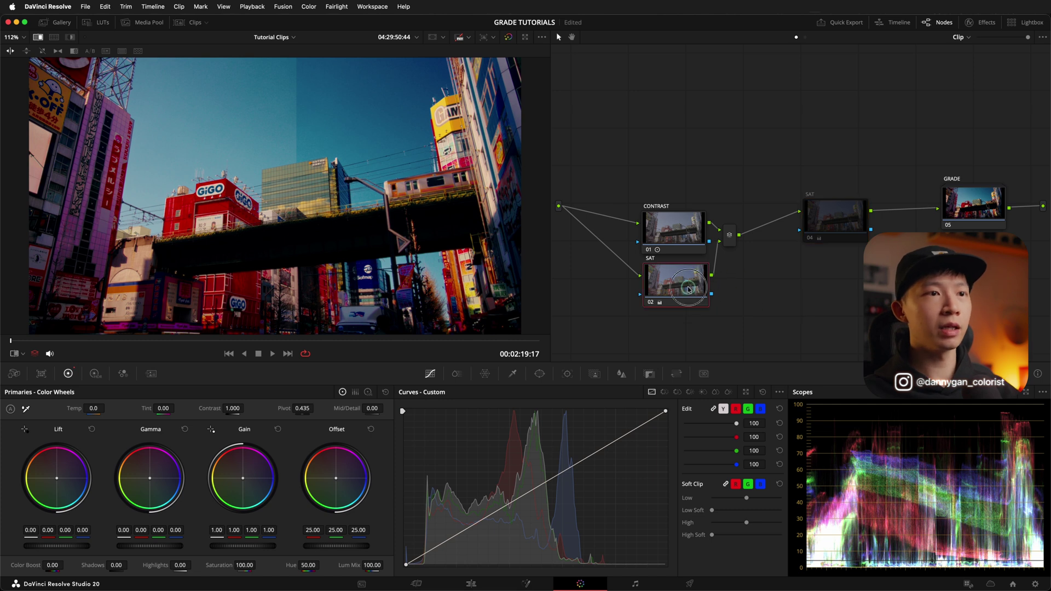
{"action": "left_click", "coordinate": [689, 289]}
- Delete SAT 02 and the mixer, then raise CONTRAST 01's saturation from 50 to 100
{"action": "key", "text": "Delete"}
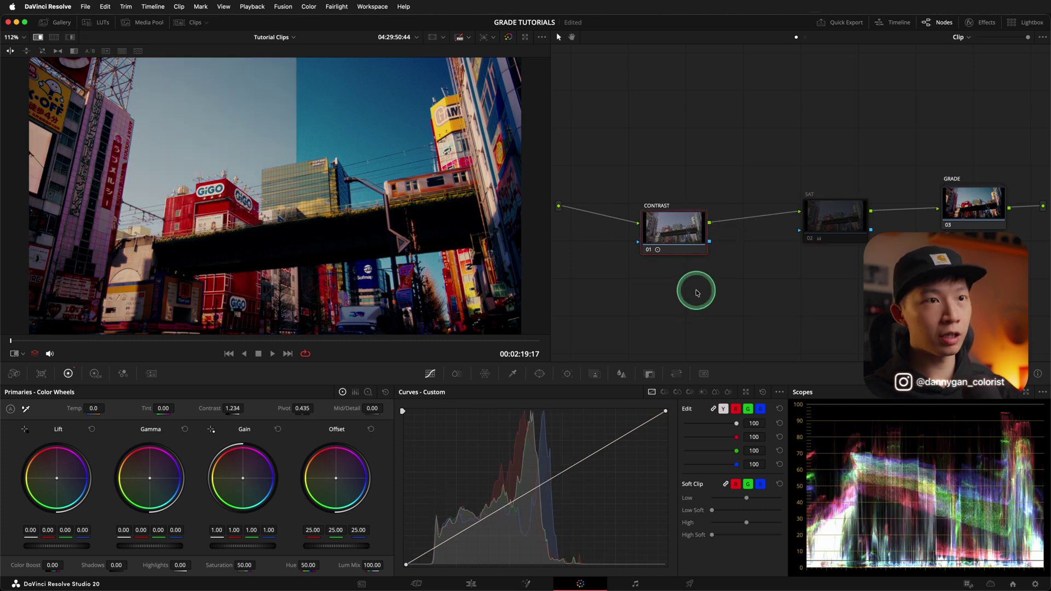
{"action": "left_click", "coordinate": [676, 225]}
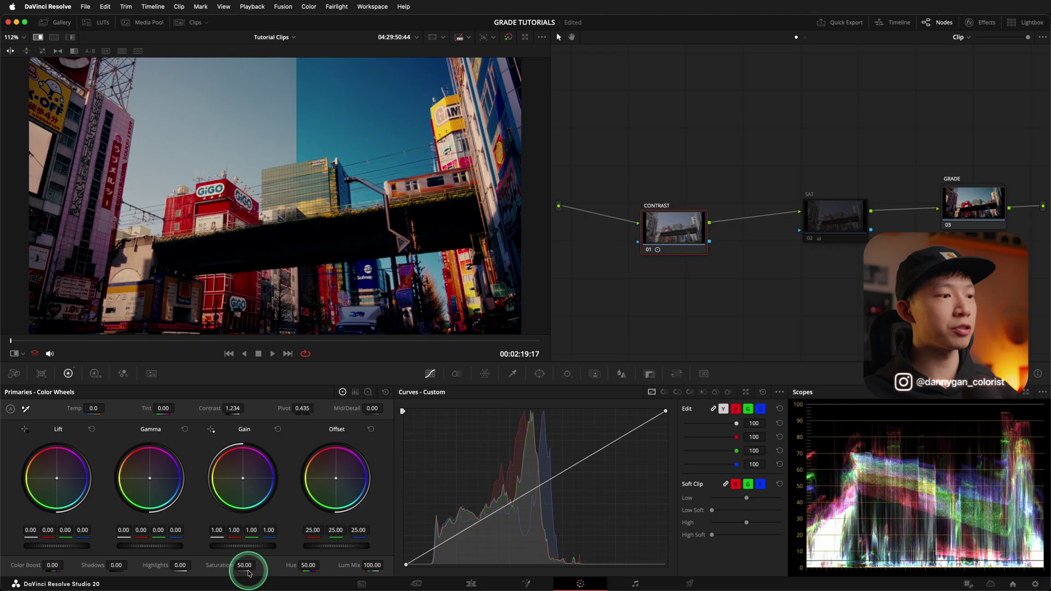
{"action": "left_click_drag", "start_coordinate": [245, 566], "coordinate": [378, 563]}
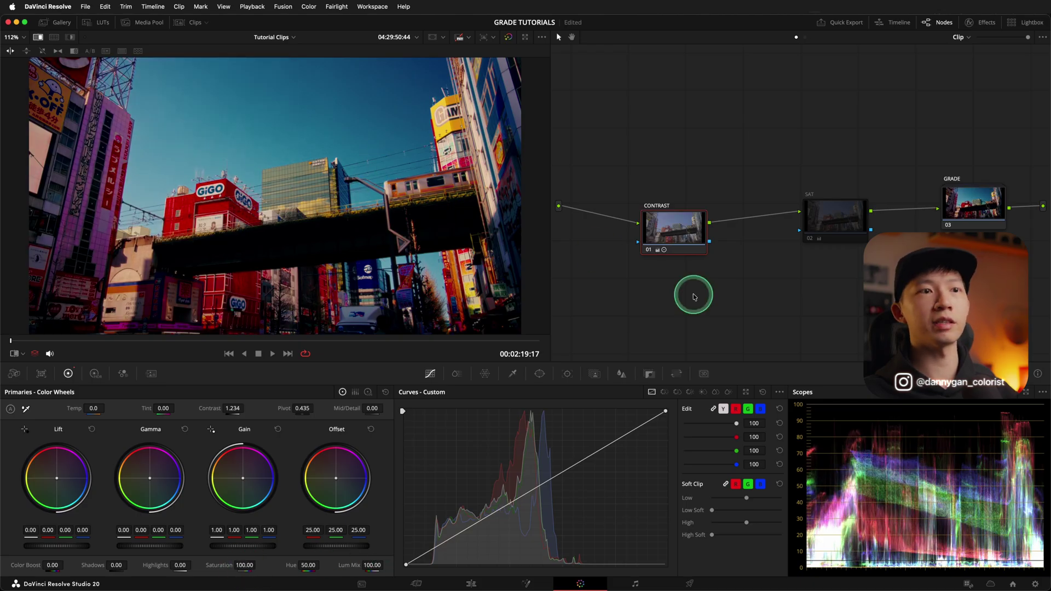